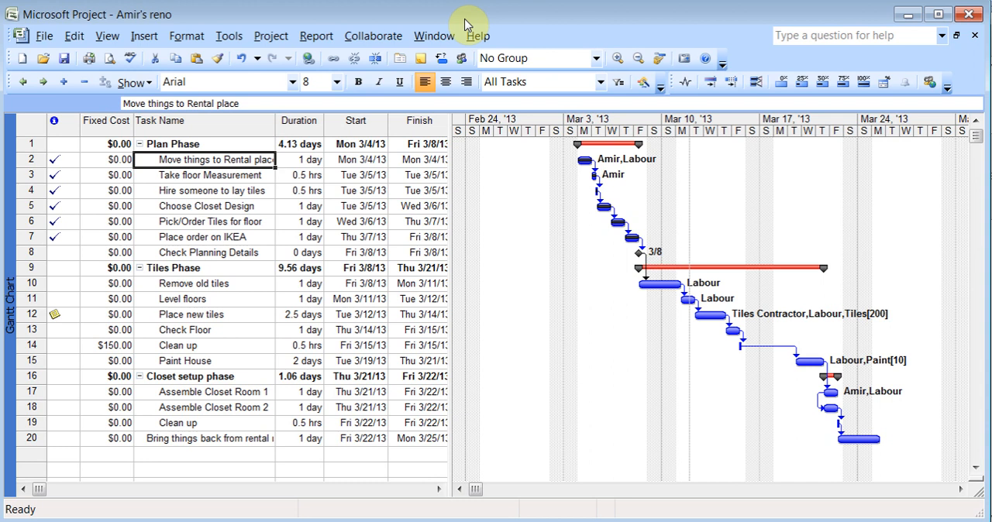
Look through the list of additional views and close it without applying one
click(107, 39)
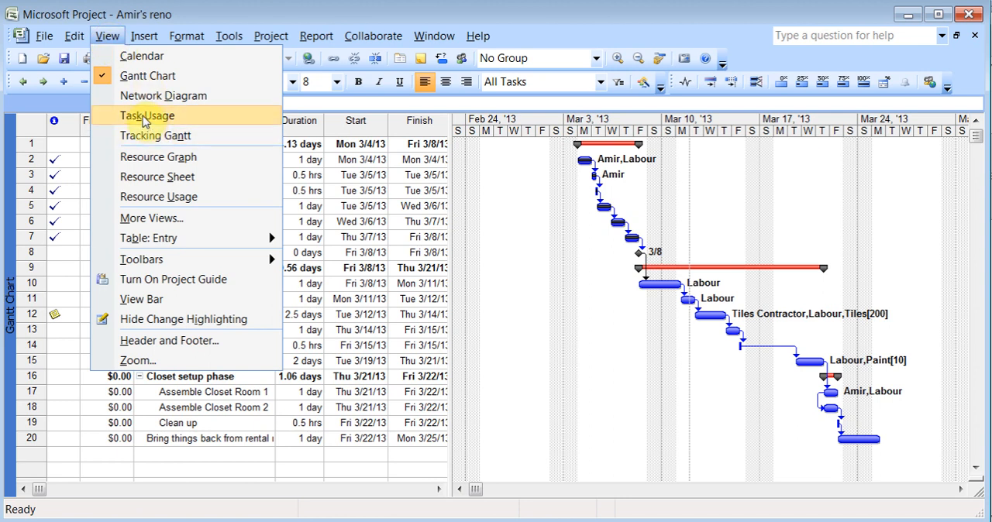
click(166, 219)
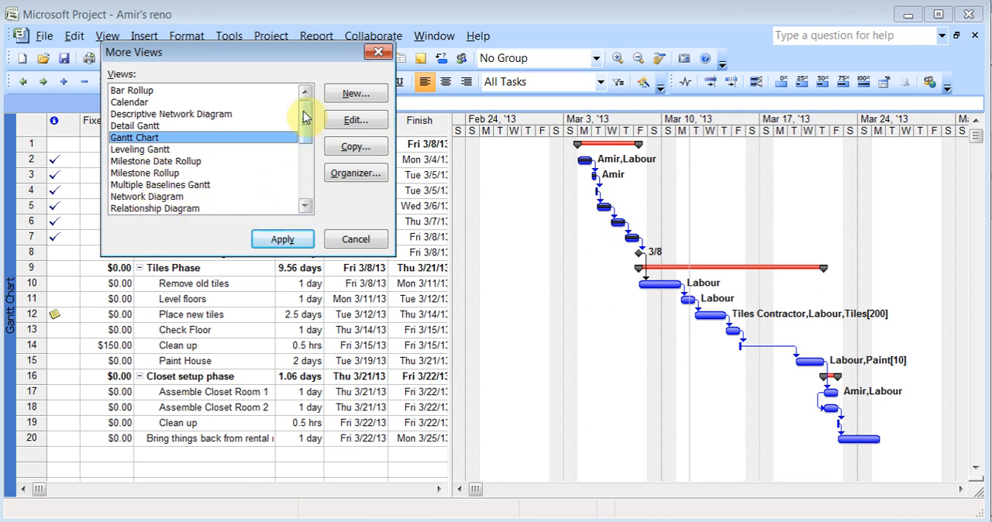
mouse_move(305, 106)
mouse_down()
mouse_move(303, 194)
mouse_move(305, 117)
mouse_up()
click(353, 241)
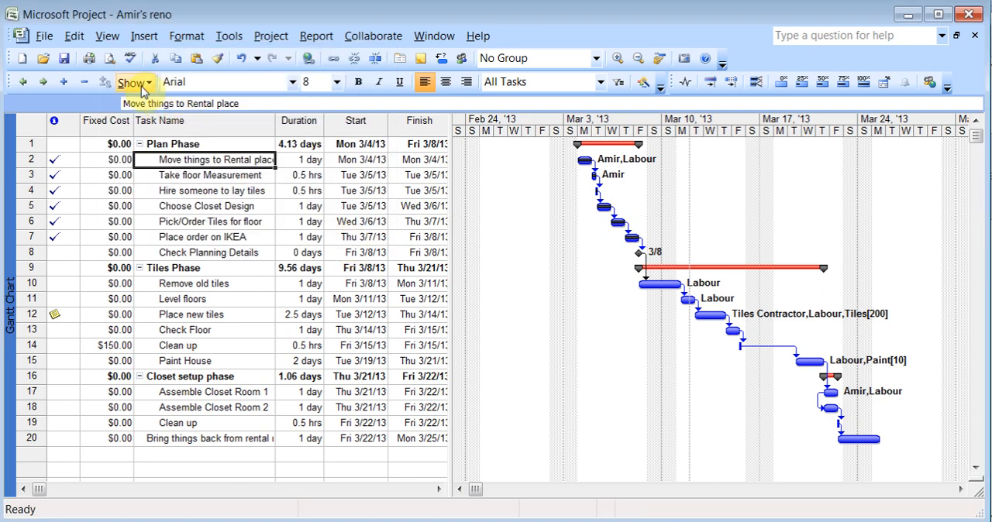
Turn on the View Bar and switch through the Calendar, Network Diagram, Task Usage, Tracking Gantt and Resource Graph views
click(109, 36)
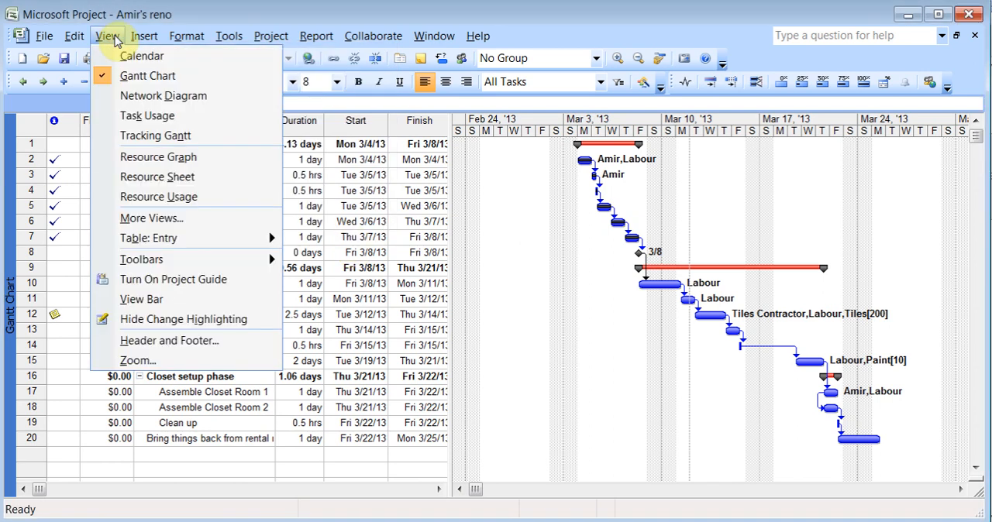
click(176, 301)
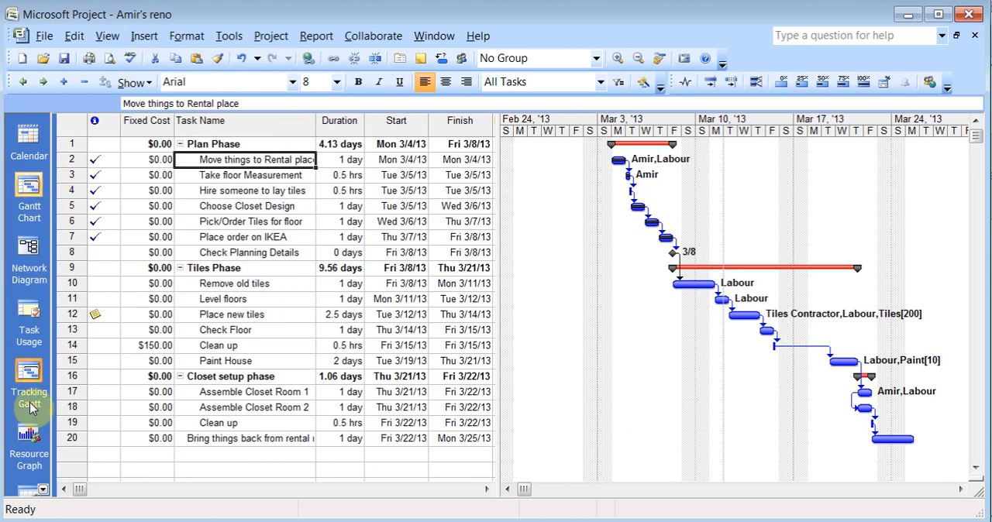
click(29, 146)
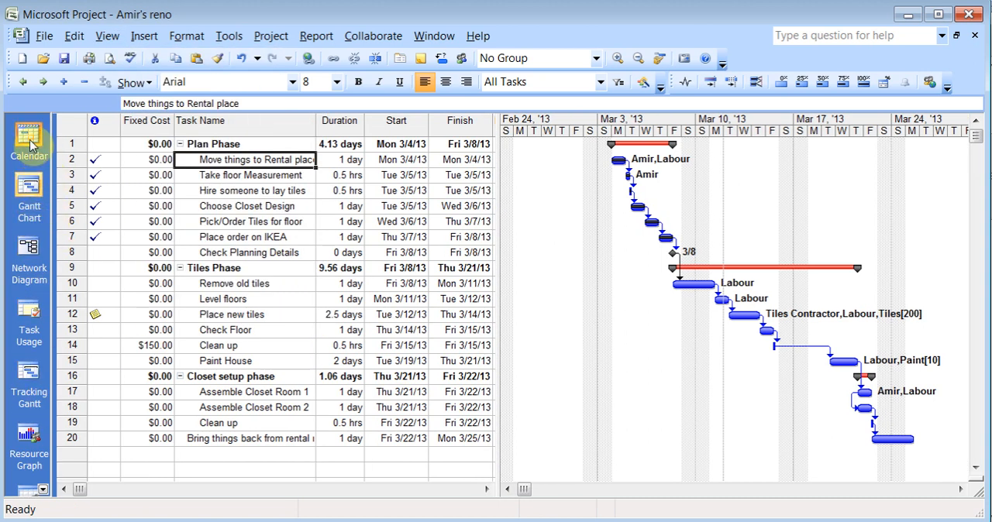
click(31, 273)
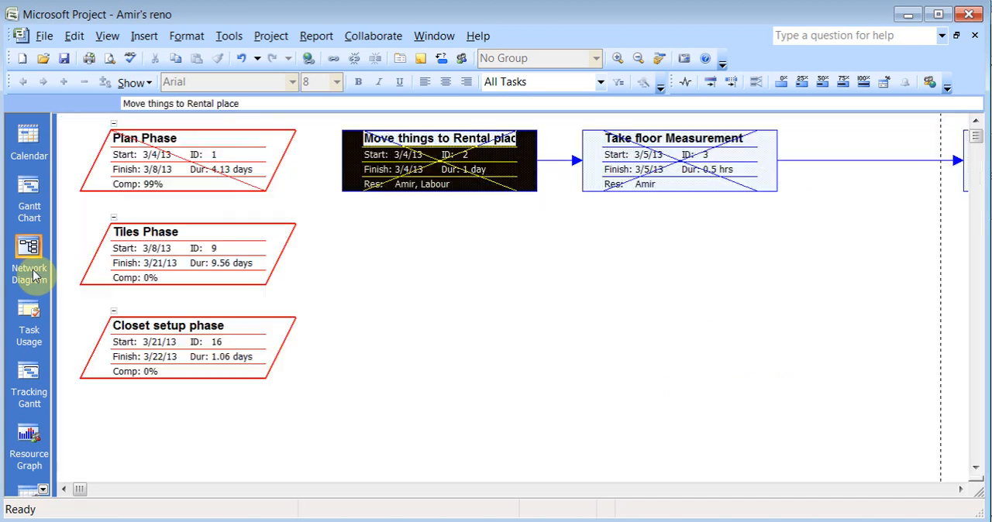
click(30, 321)
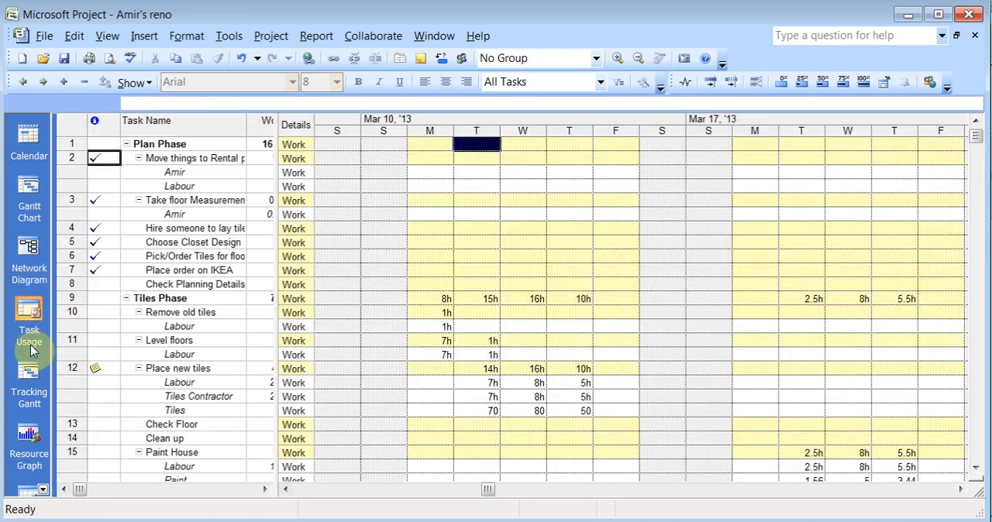
click(29, 387)
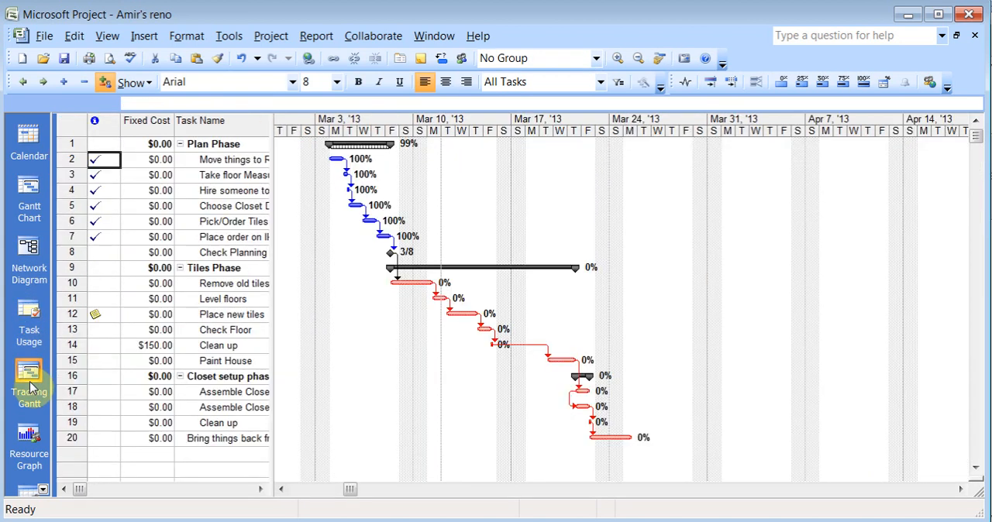
click(29, 453)
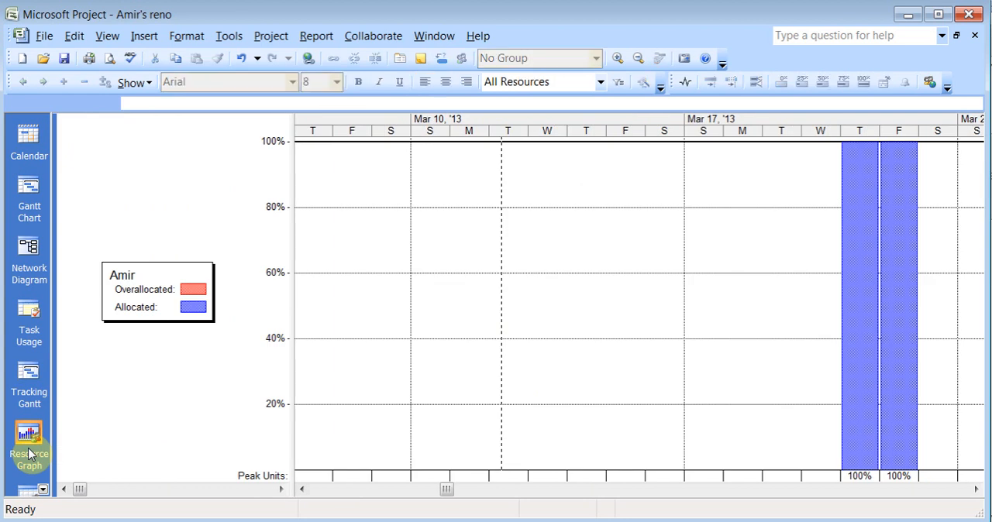
Check the additional views offered at the end of the View Bar, cancel, and return to the Gantt Chart view
click(43, 489)
click(44, 489)
click(43, 489)
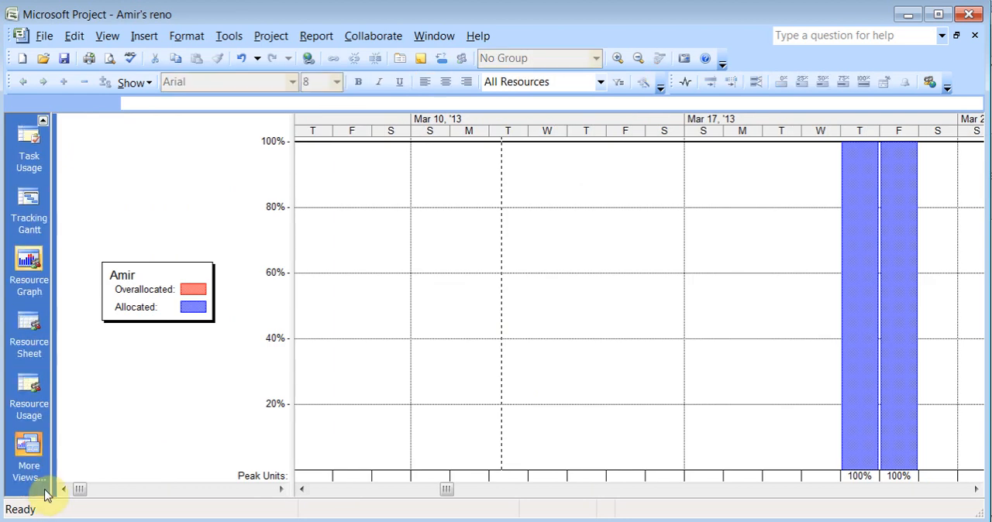
click(35, 474)
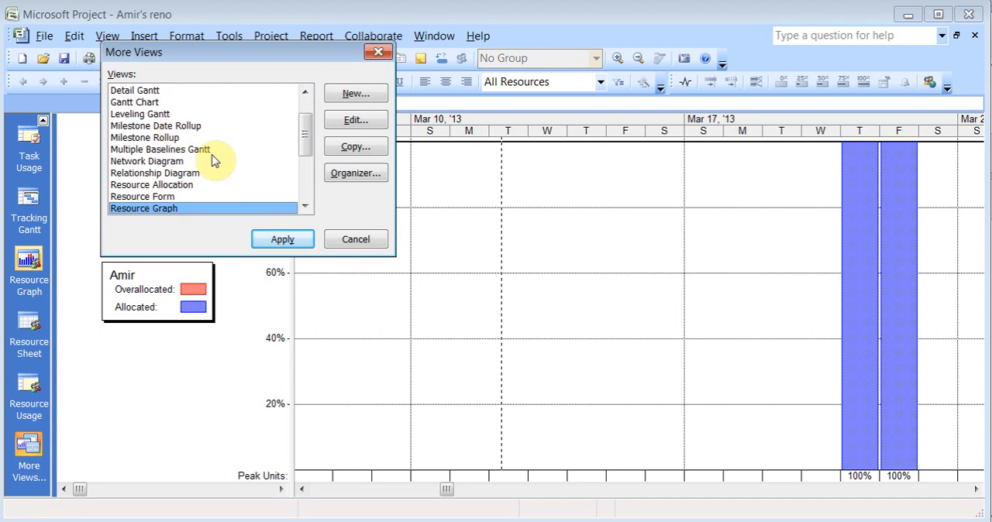
click(350, 238)
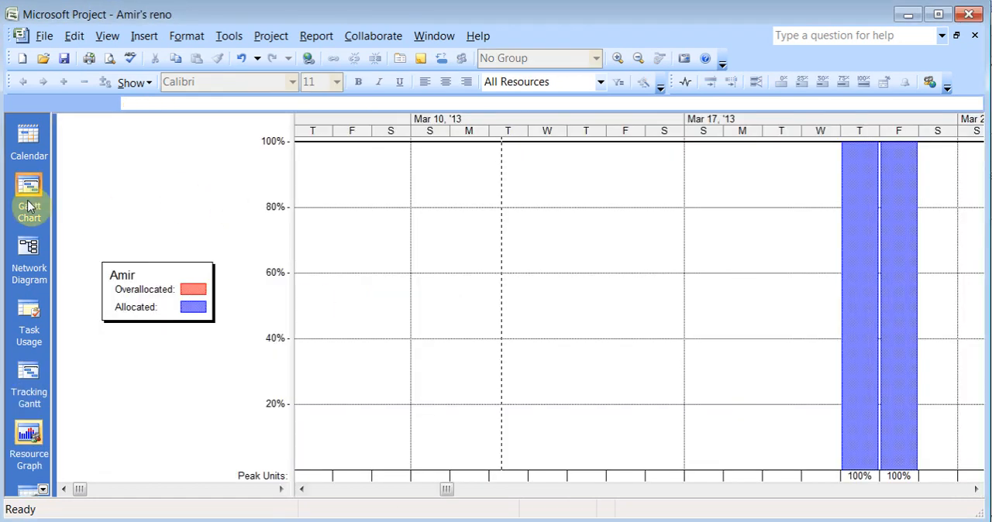
click(28, 206)
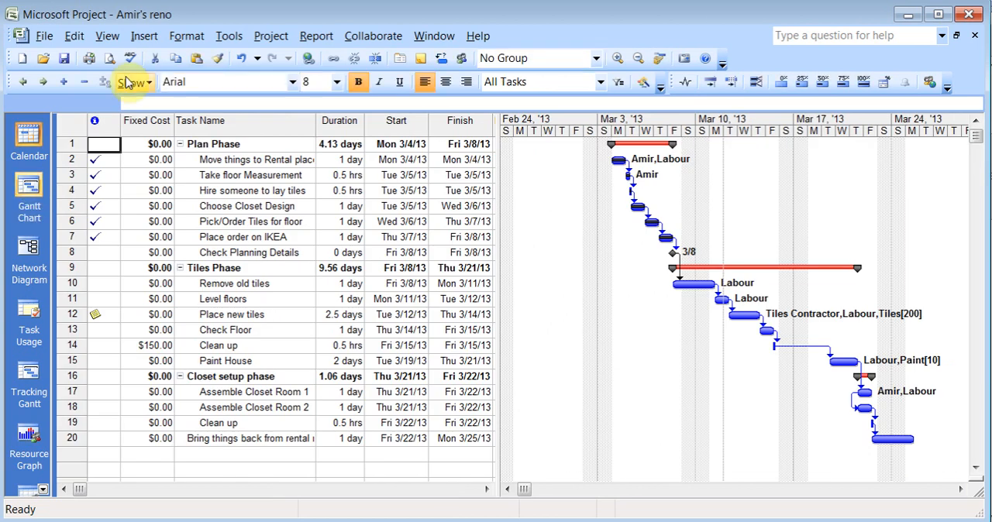
click(109, 36)
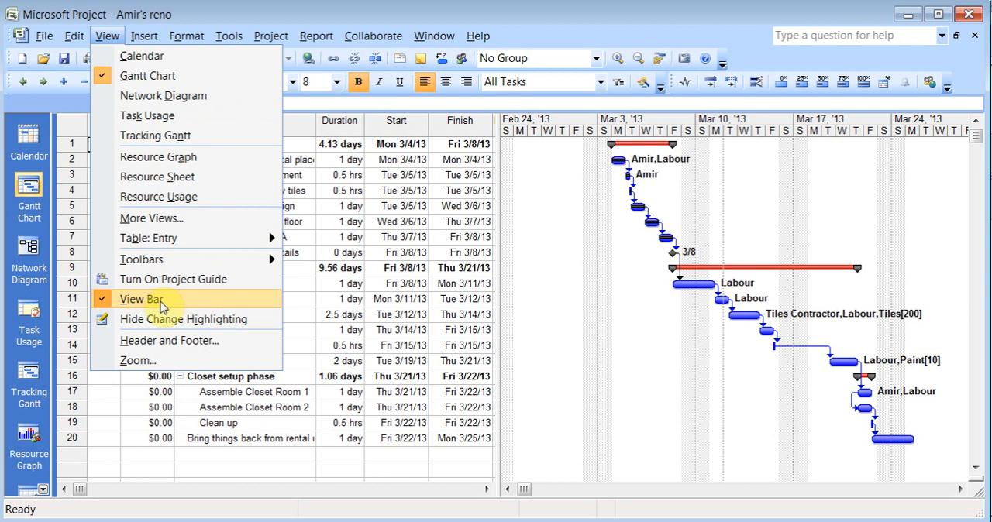
click(237, 25)
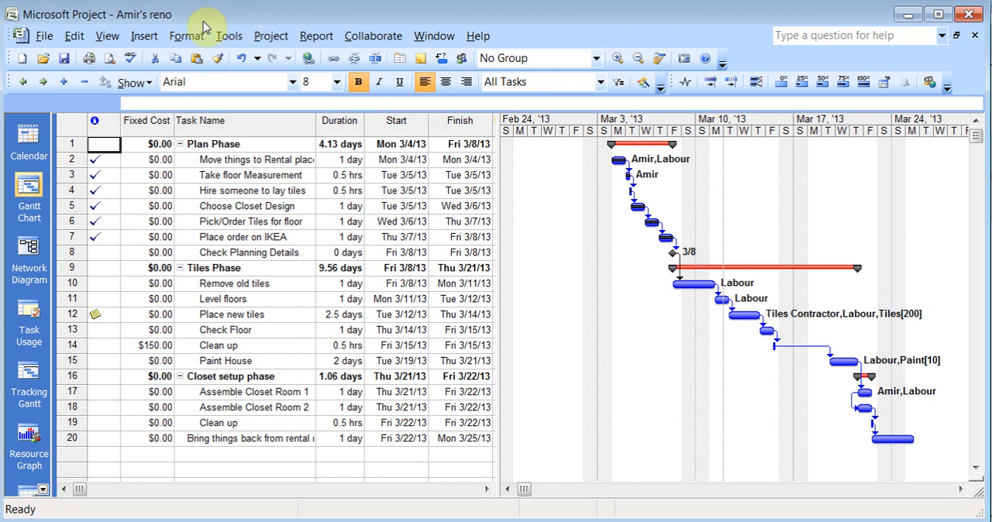
Try out a recurring task every 2 weeks on Friday, ending after 2 occurrences, and discard it
click(144, 37)
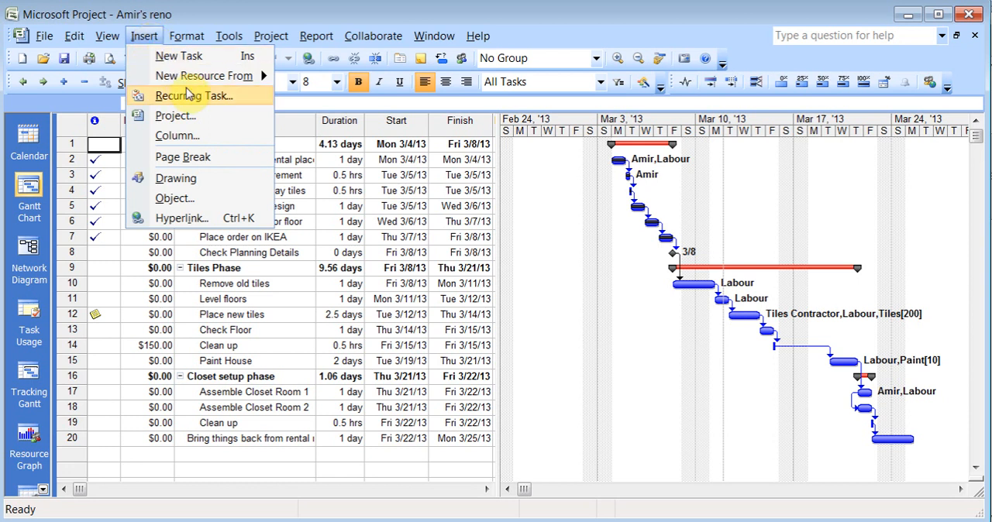
click(211, 97)
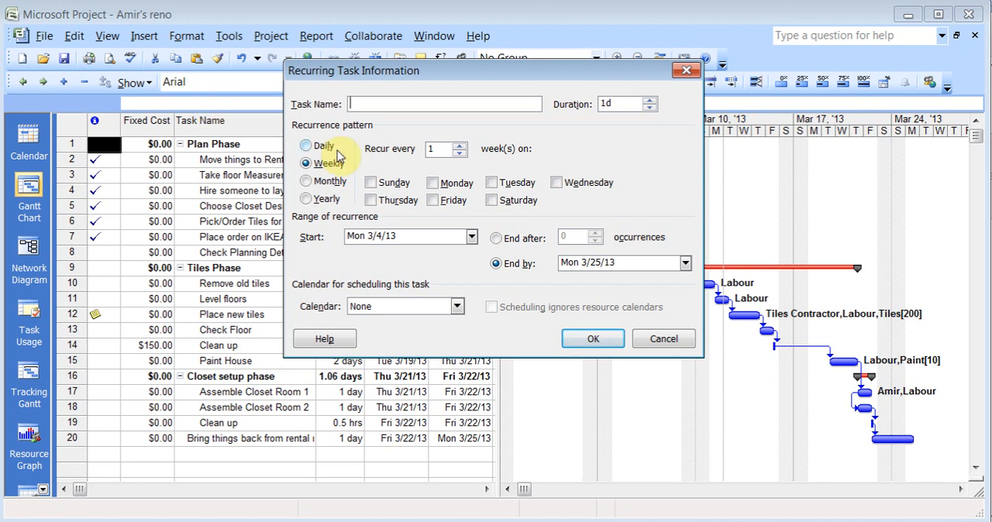
click(432, 201)
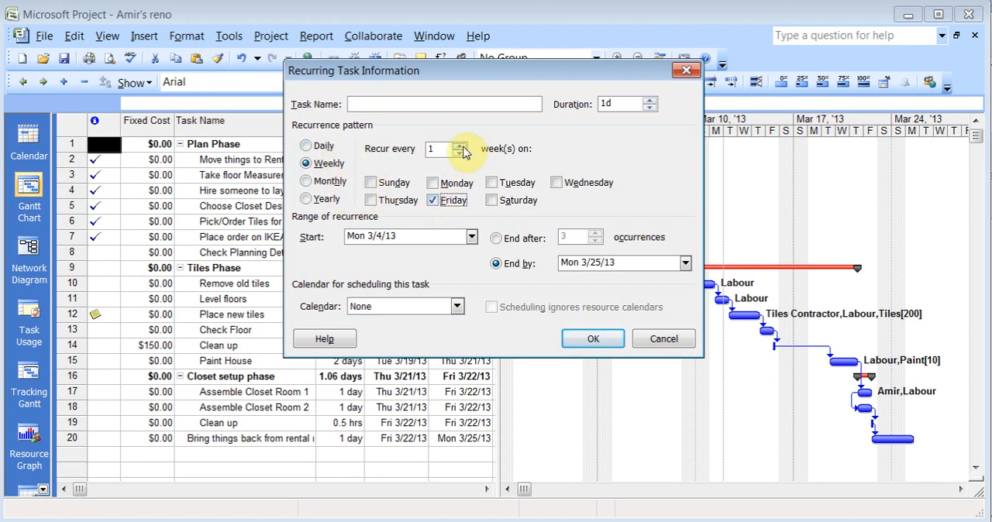
click(461, 147)
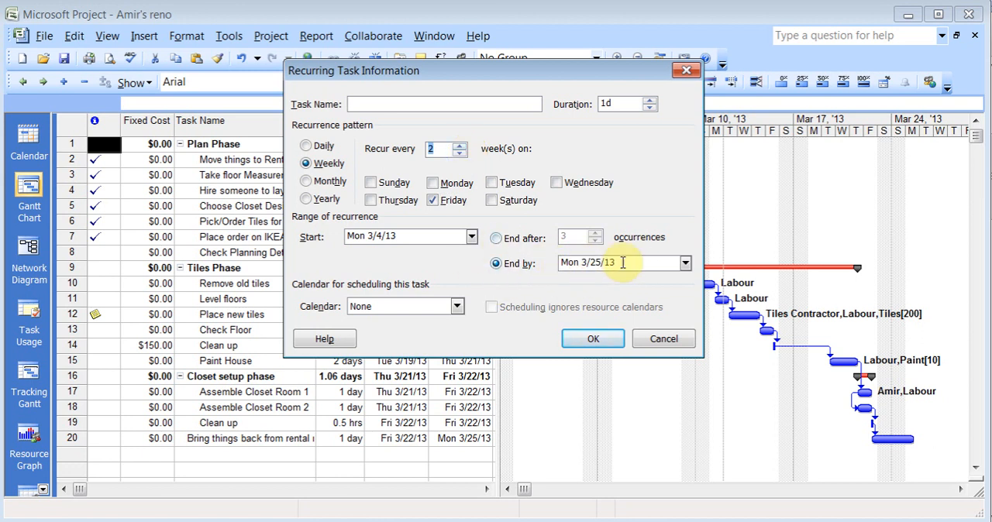
click(498, 239)
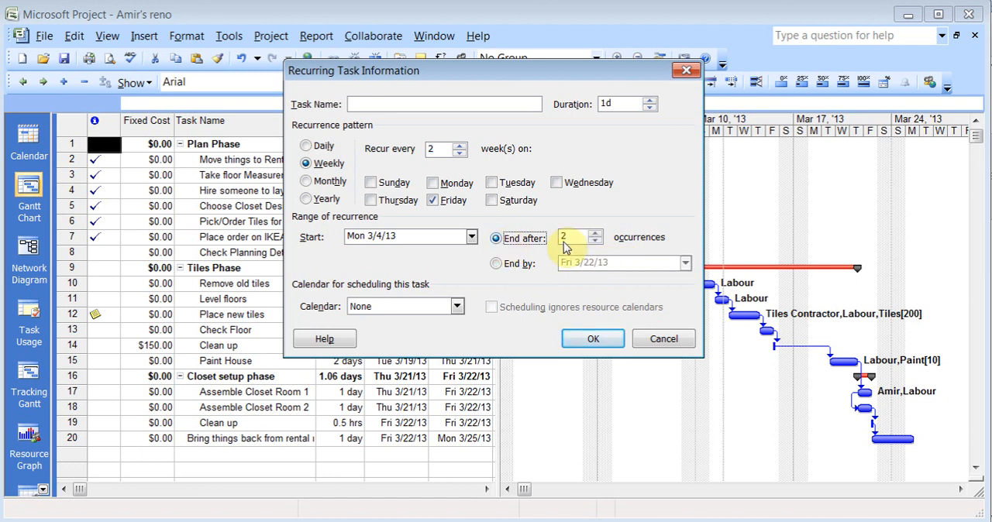
text(2)
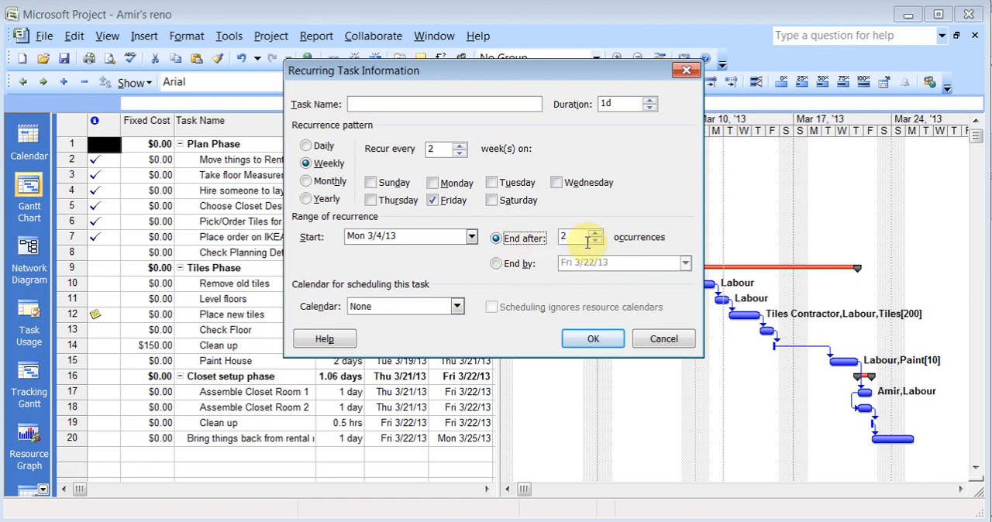
click(418, 108)
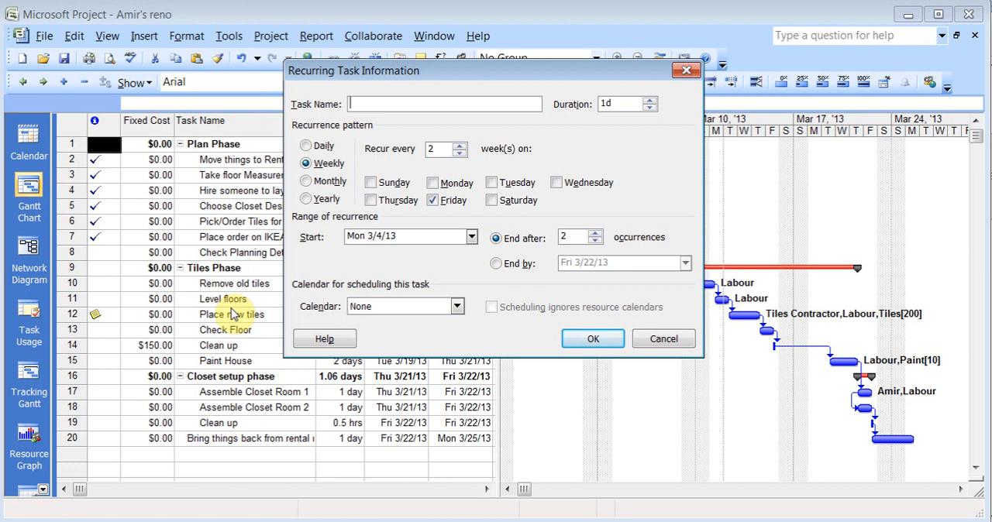
click(664, 340)
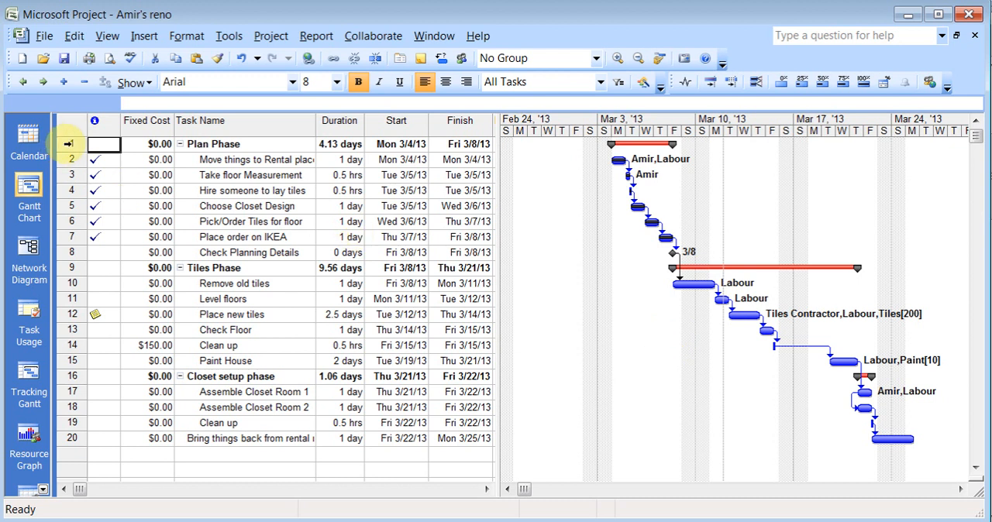
Set tasks 1 to 7, from Plan Phase to Place order on IKEA, to 0% complete
drag(67, 143, 77, 236)
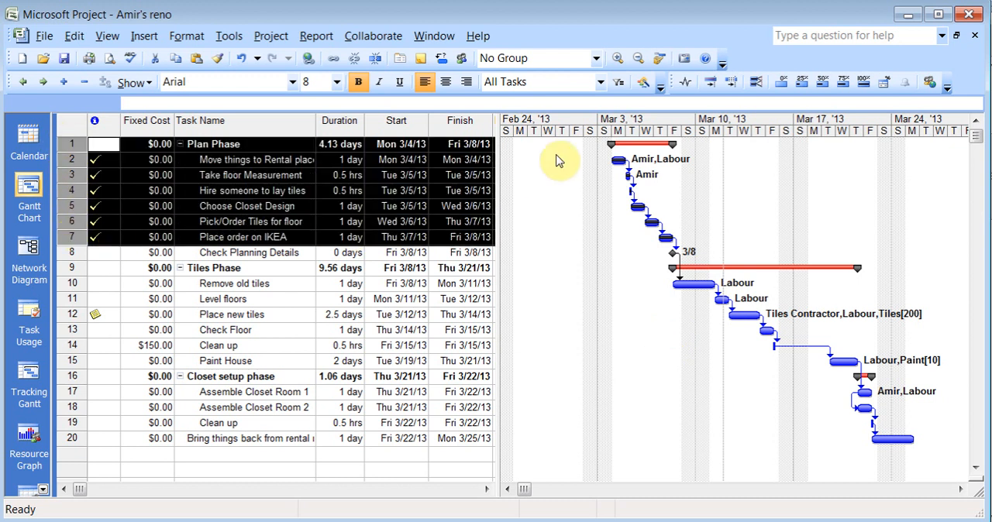
click(781, 81)
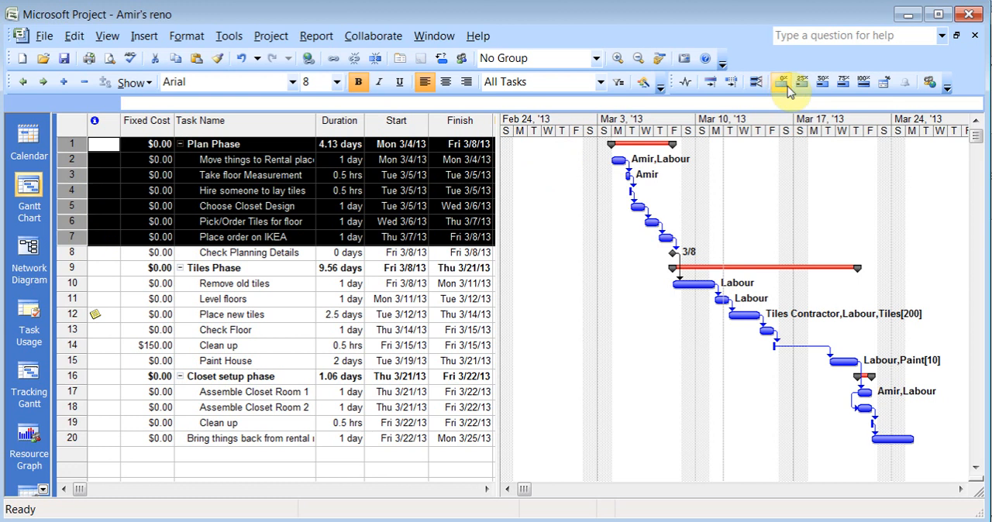
Open the task information for "Move things to Rental place" and review its advanced earned value method options
click(242, 160)
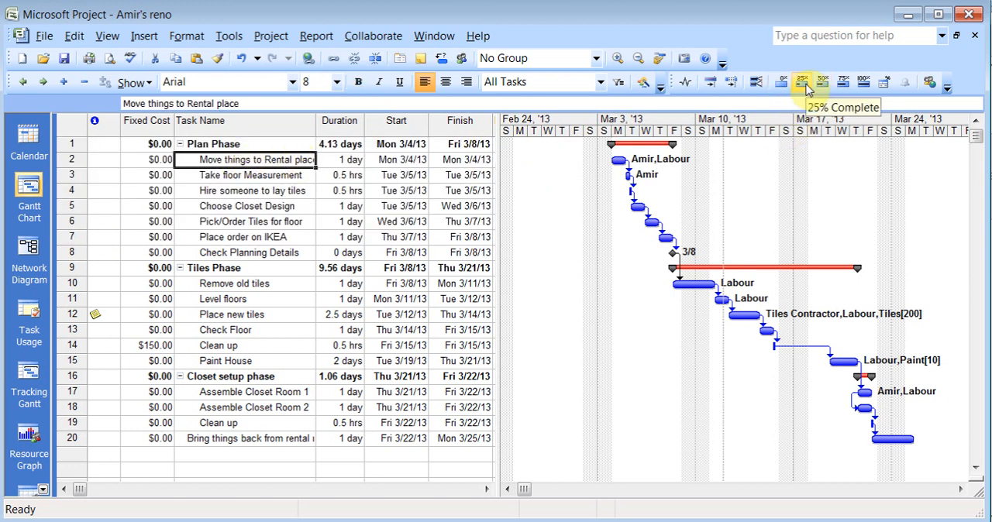
double_click(224, 160)
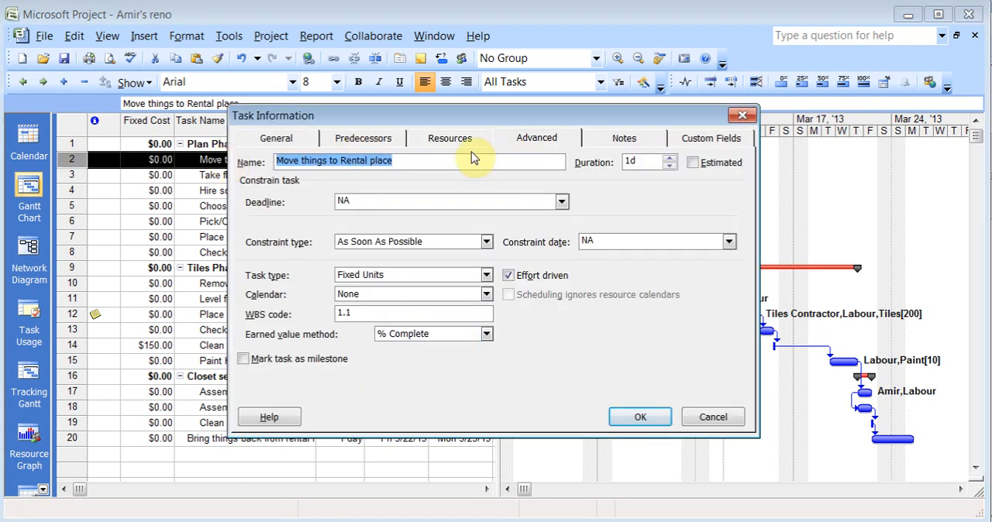
click(487, 334)
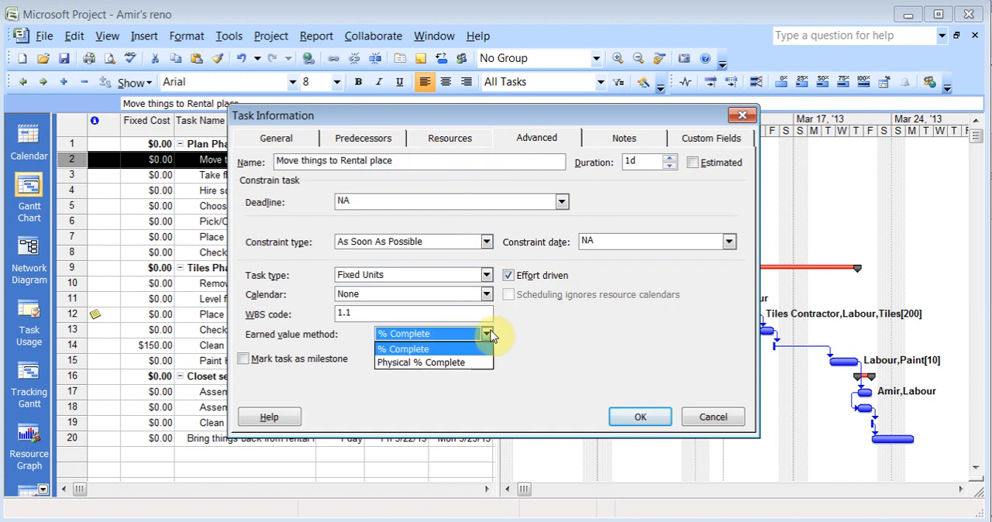
click(488, 334)
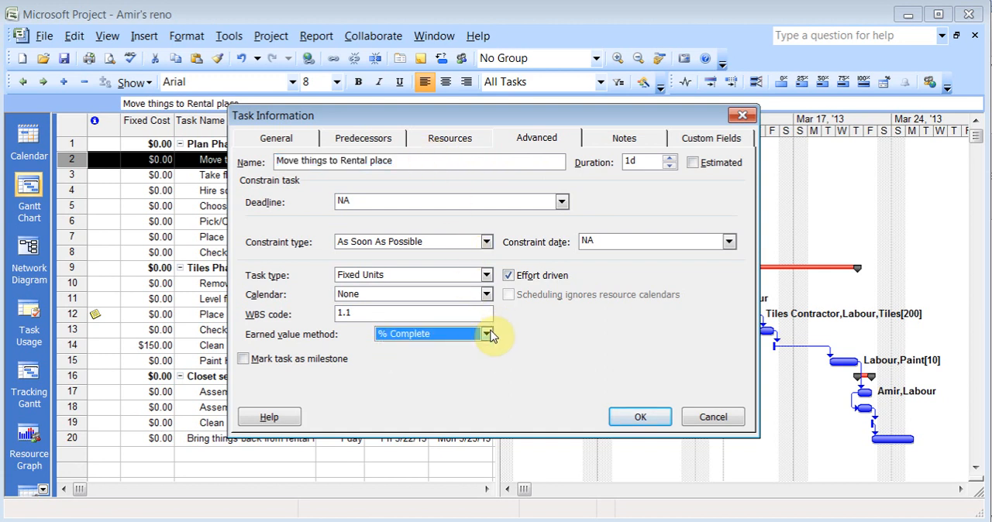
click(491, 334)
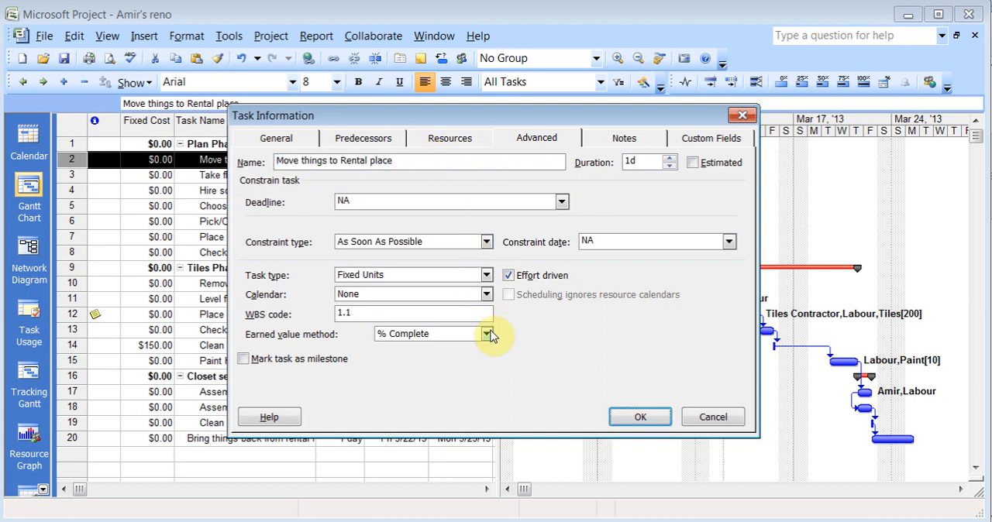
Check the task's percent complete among its general details and close the task information without saving
click(286, 140)
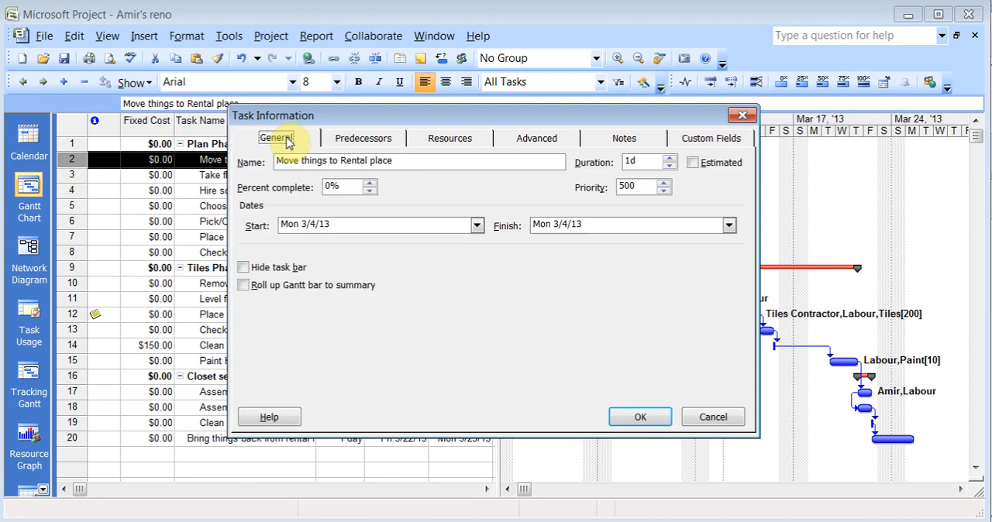
click(349, 186)
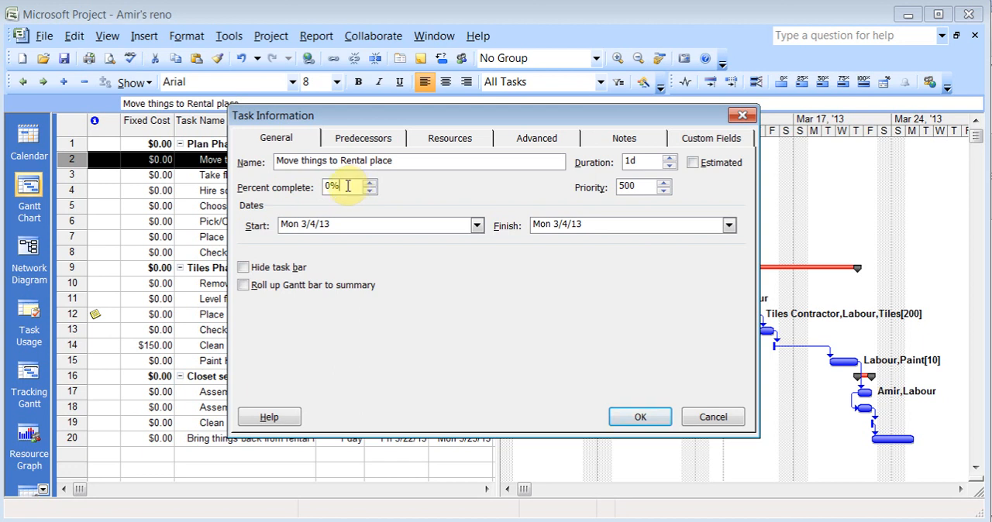
click(712, 418)
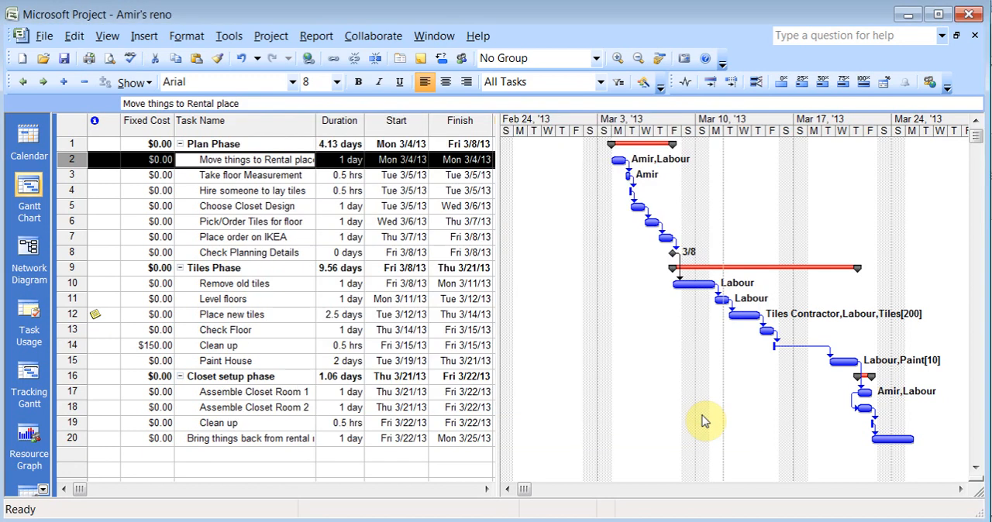
Set the project's start date to Mon 4/1/13 in the project information
click(276, 37)
click(329, 219)
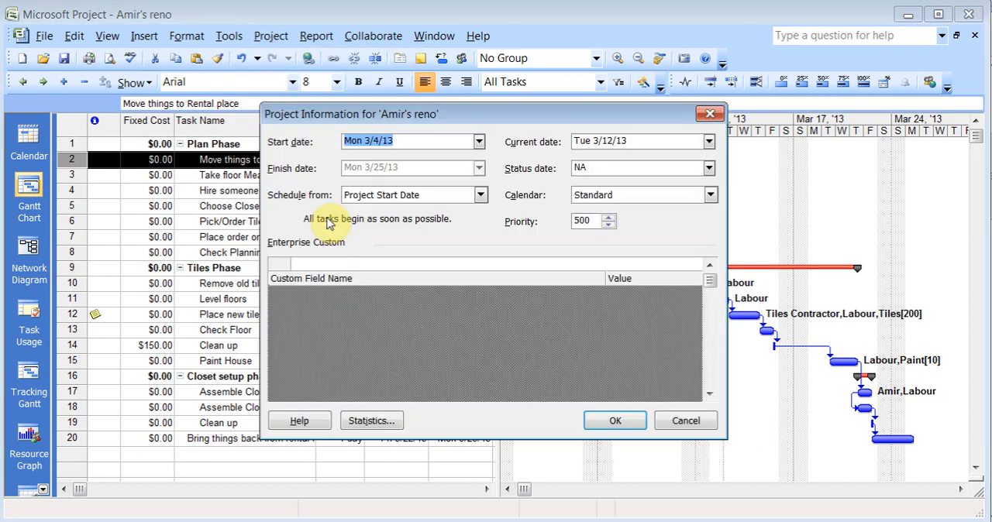
click(479, 141)
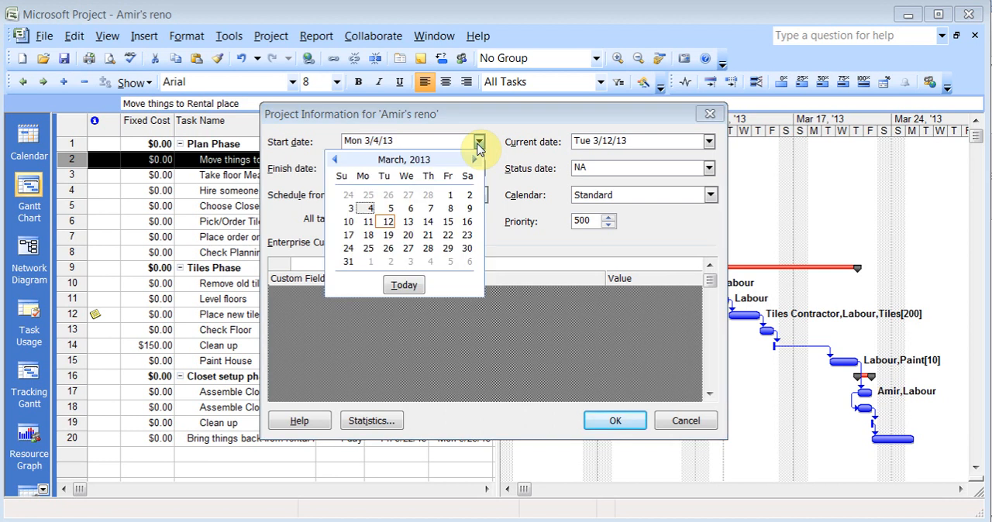
click(371, 262)
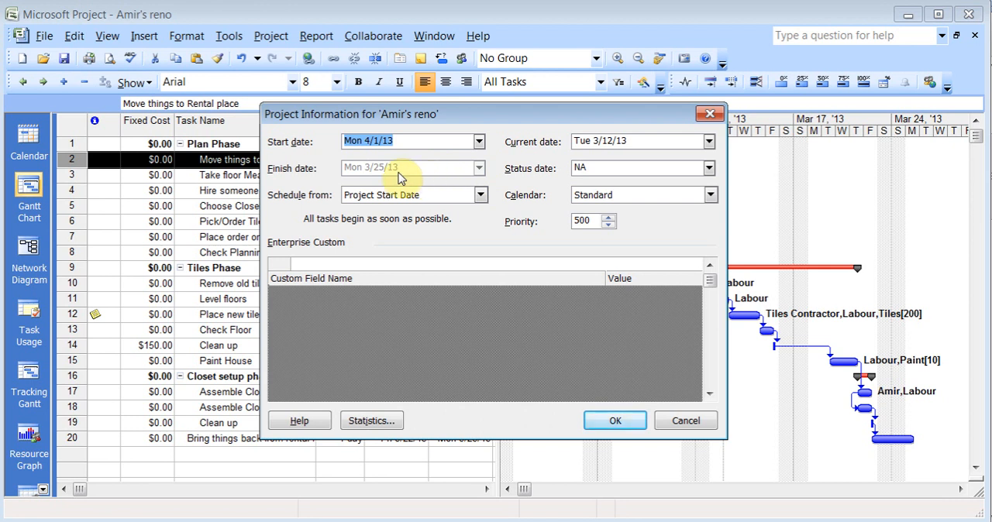
click(624, 424)
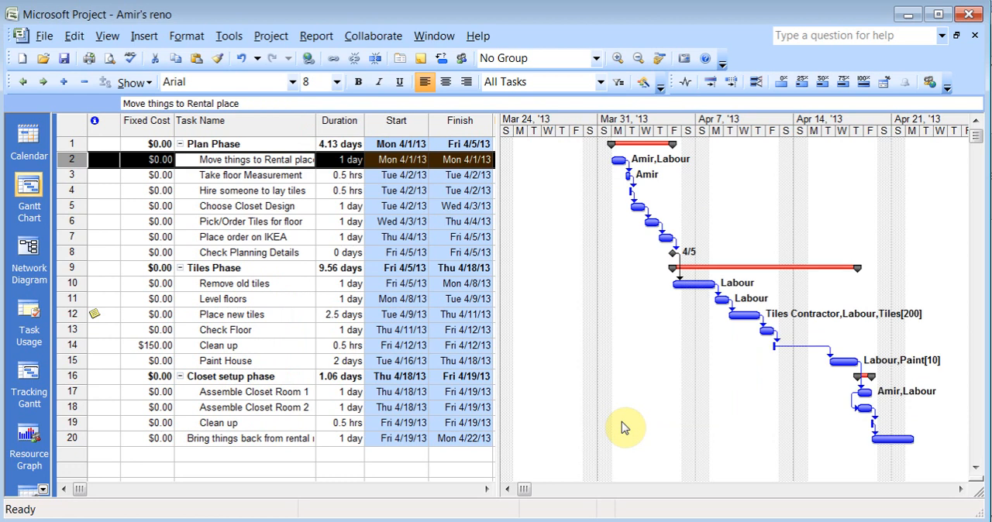
Try scheduling the project from the Project Finish Date and discard the change
click(273, 36)
click(324, 217)
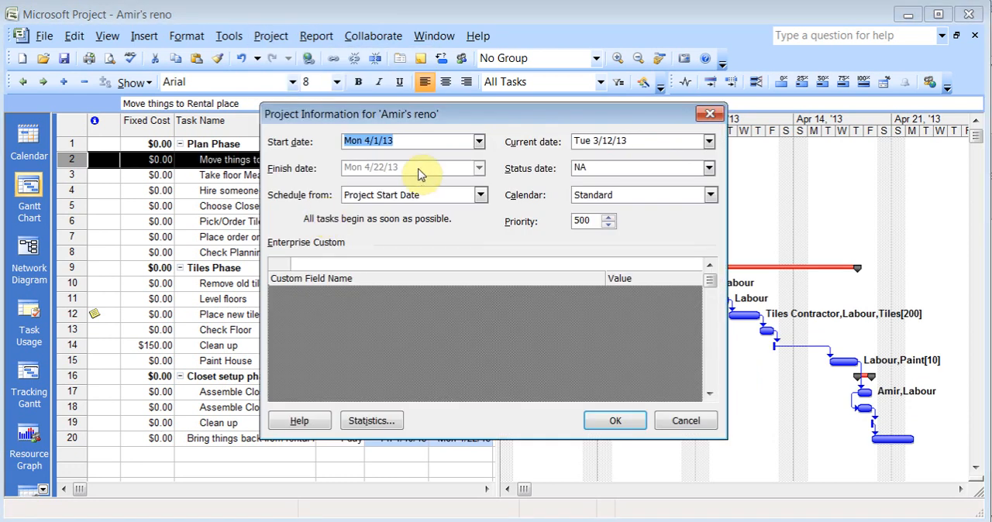
click(481, 195)
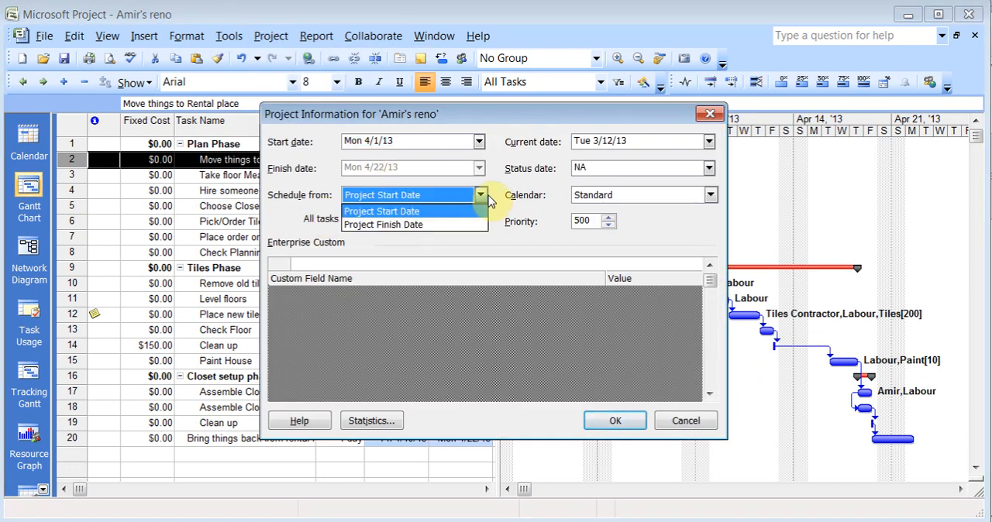
click(455, 224)
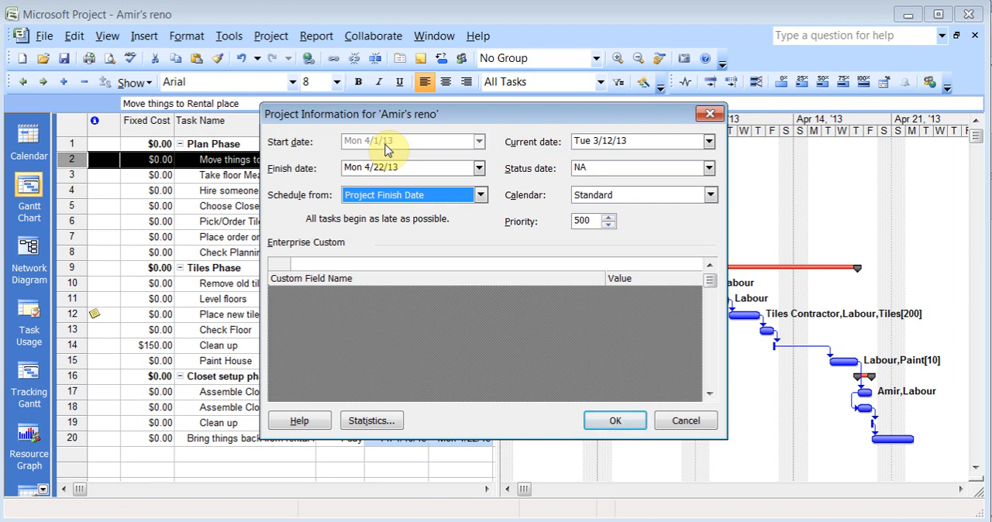
click(687, 424)
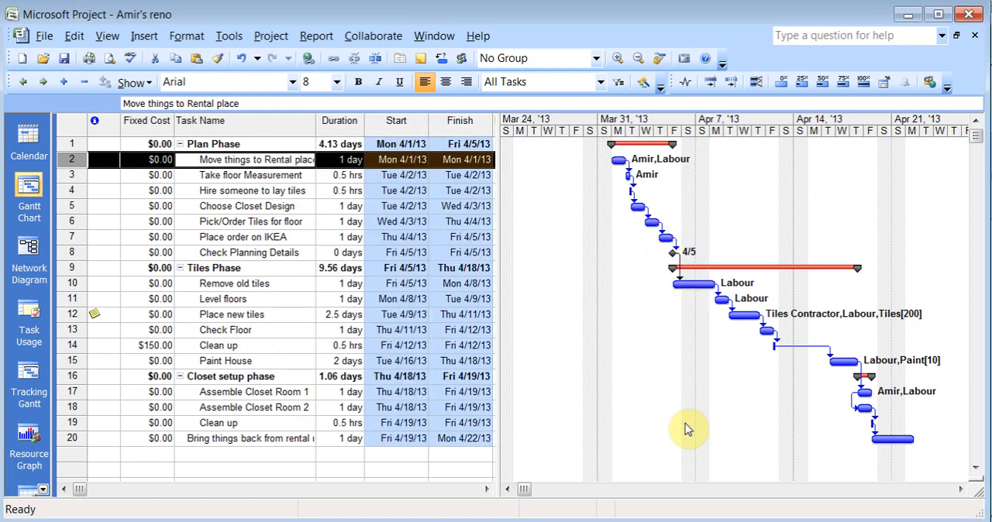
Review the resource assignments for "Take floor Measurement" and close them without changes
key(F2)
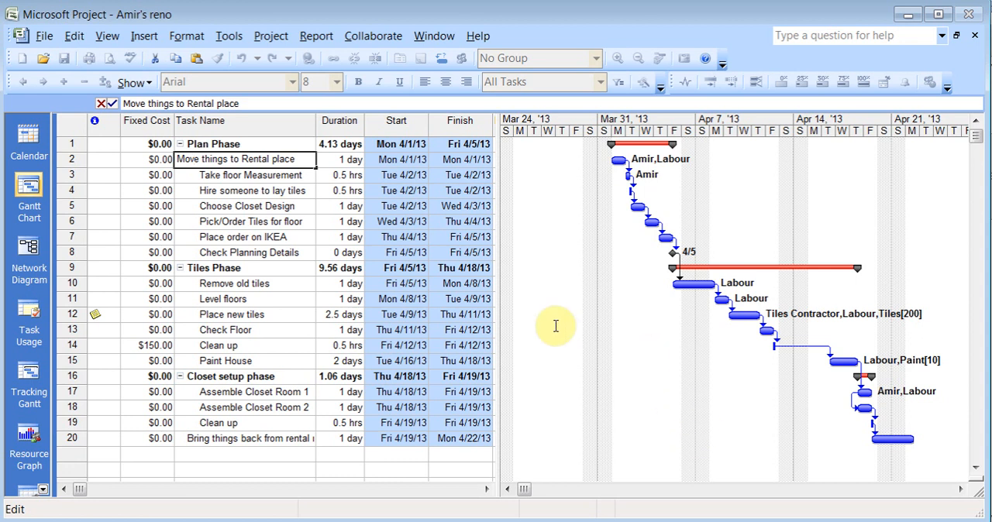
click(249, 179)
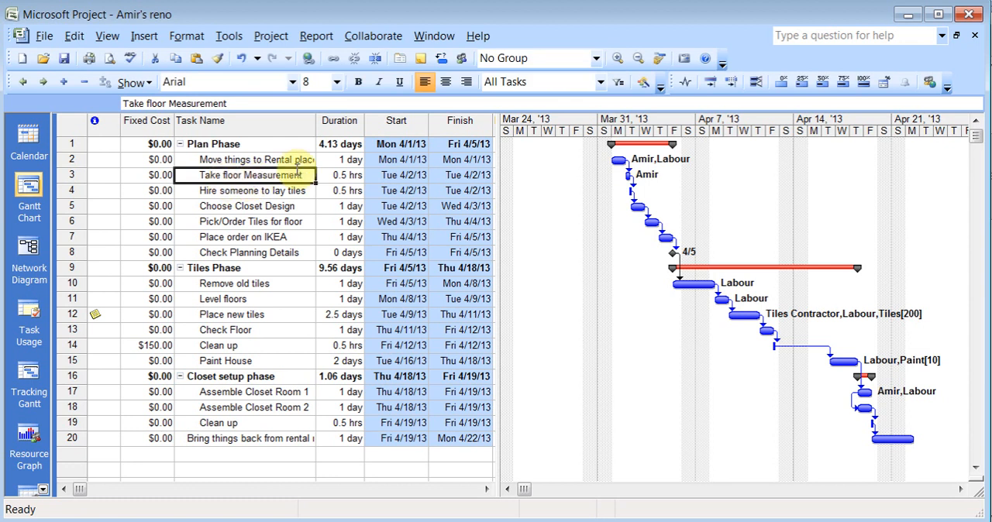
click(463, 59)
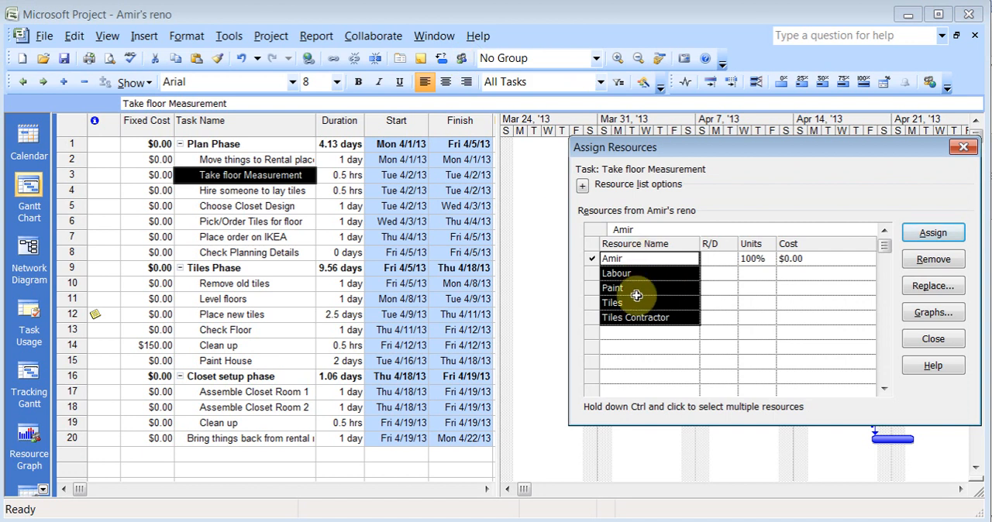
click(962, 149)
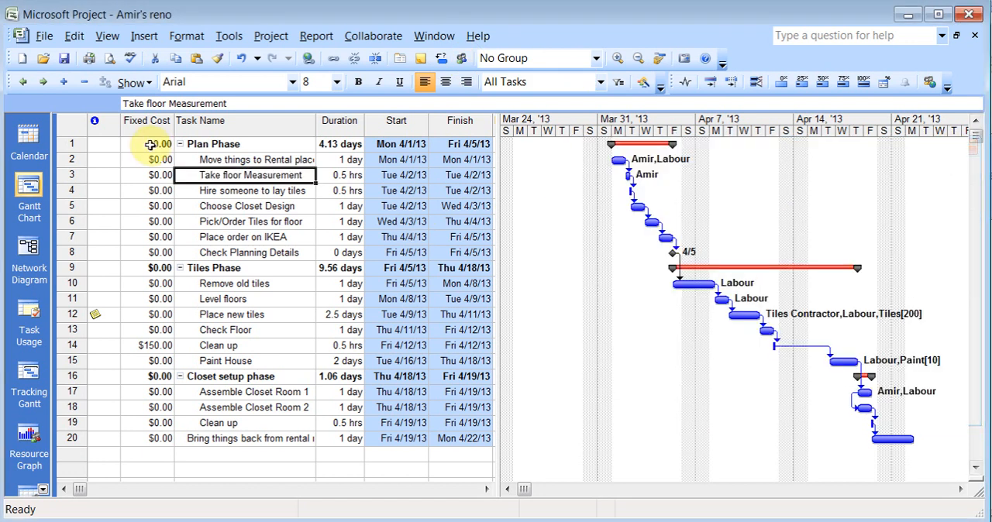
Assign the project owner as the resource for "Hire someone to lay tiles" through its task information
click(106, 36)
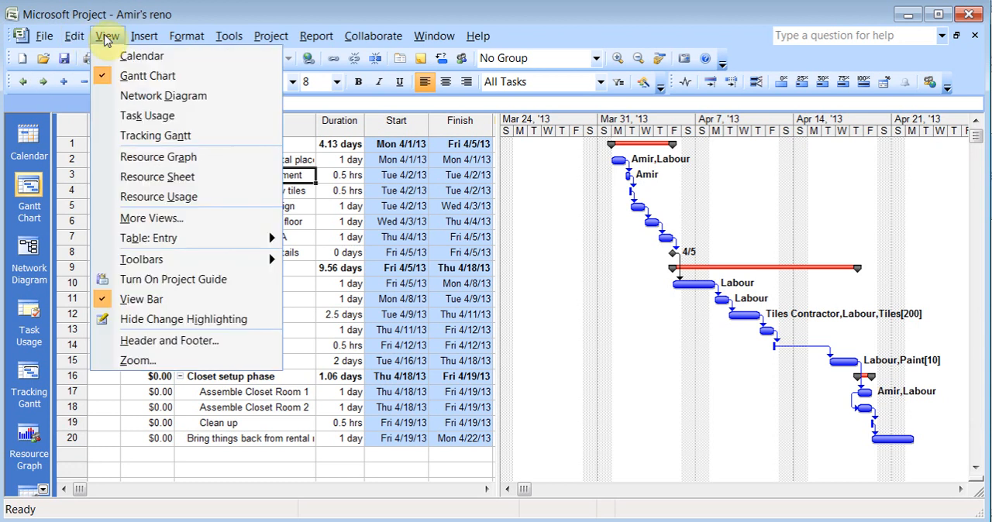
click(303, 193)
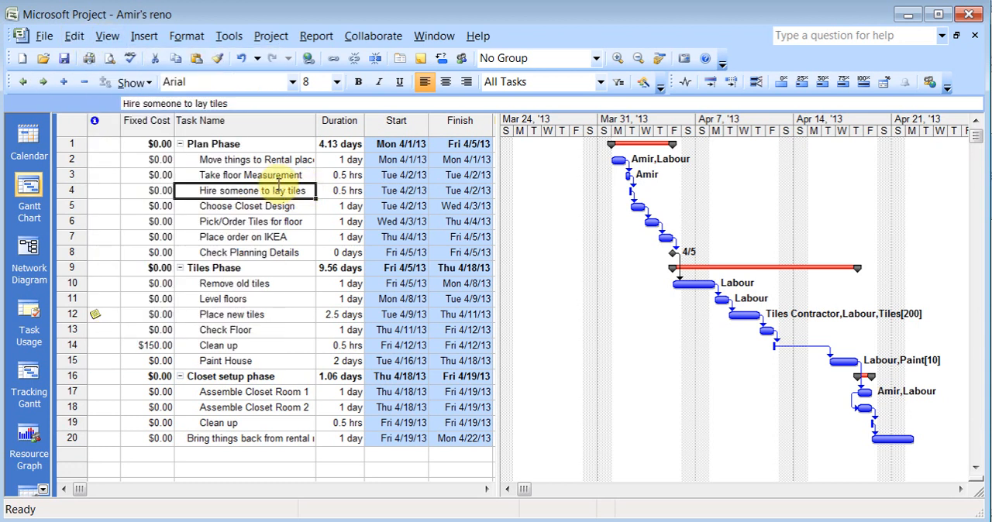
double_click(275, 190)
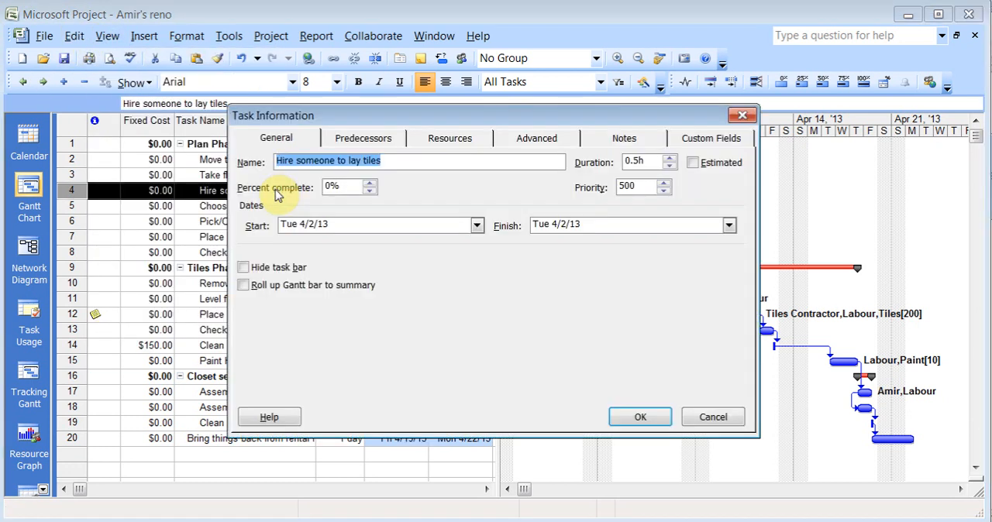
click(451, 140)
click(435, 227)
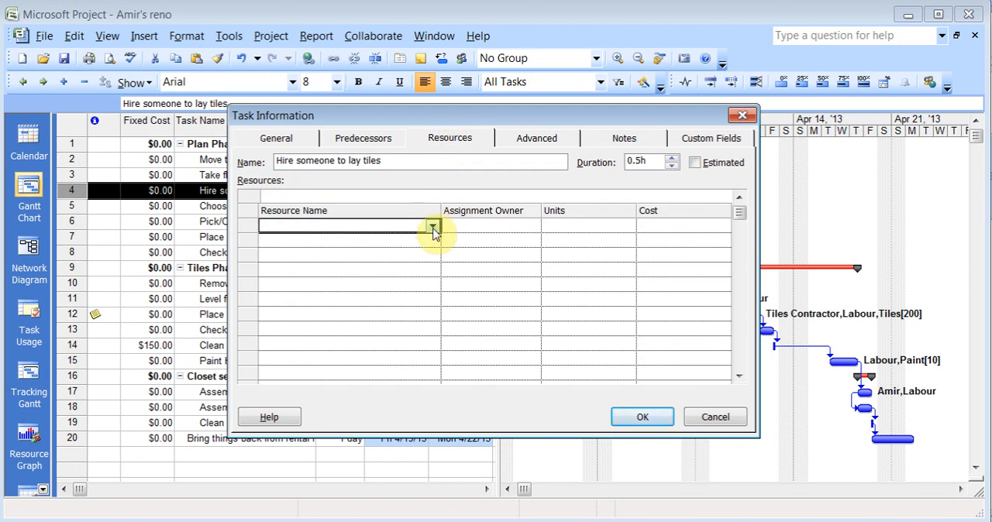
click(432, 226)
click(403, 240)
click(640, 418)
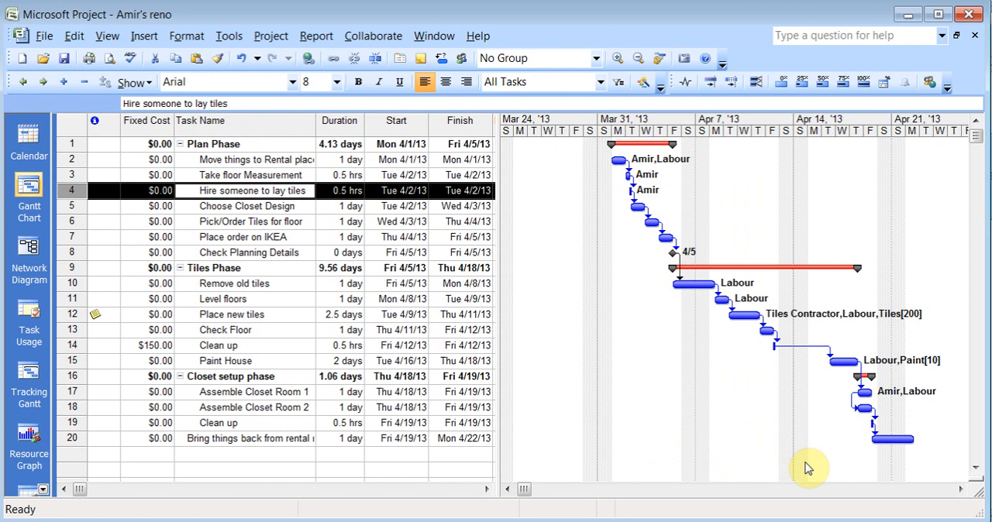
Split the view to show the task form and assign the project owner to "Choose Closet Design"
double_click(975, 480)
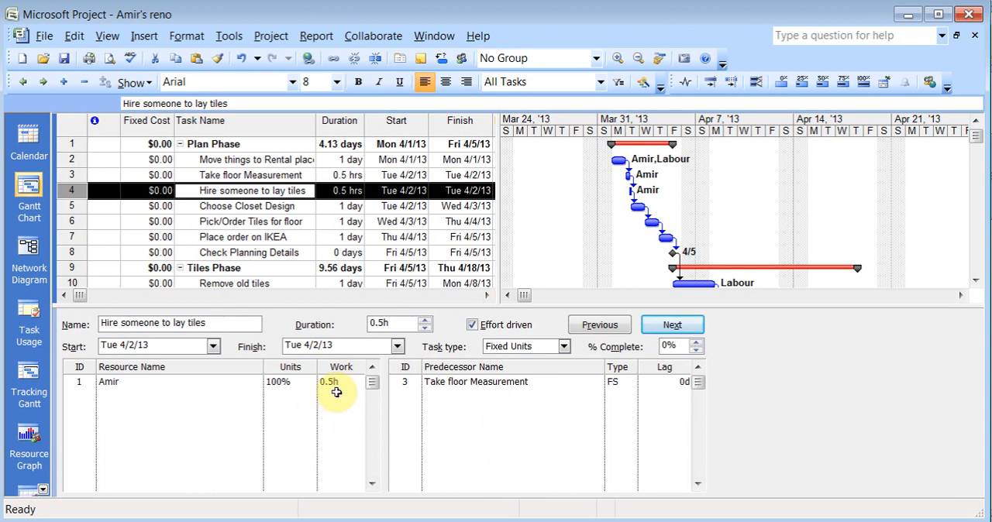
click(236, 206)
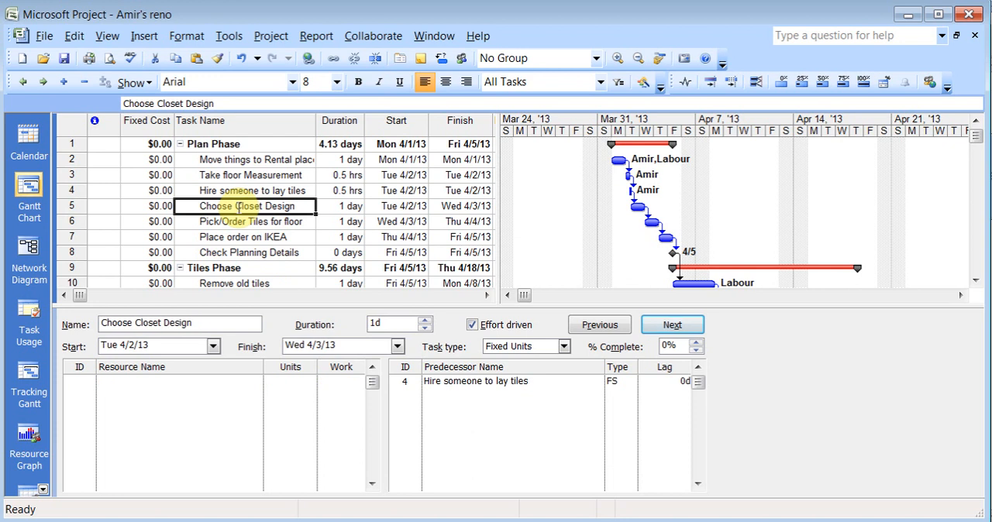
click(217, 383)
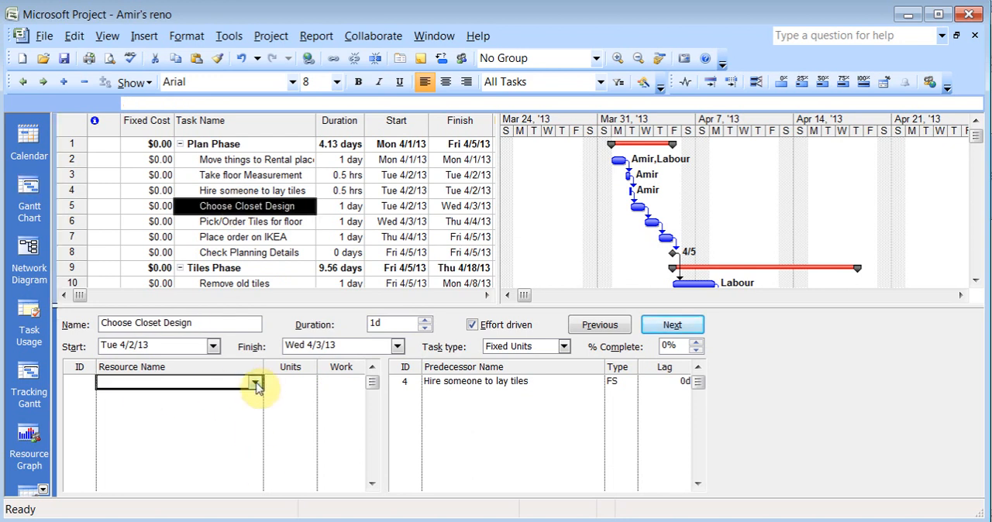
click(255, 382)
click(233, 399)
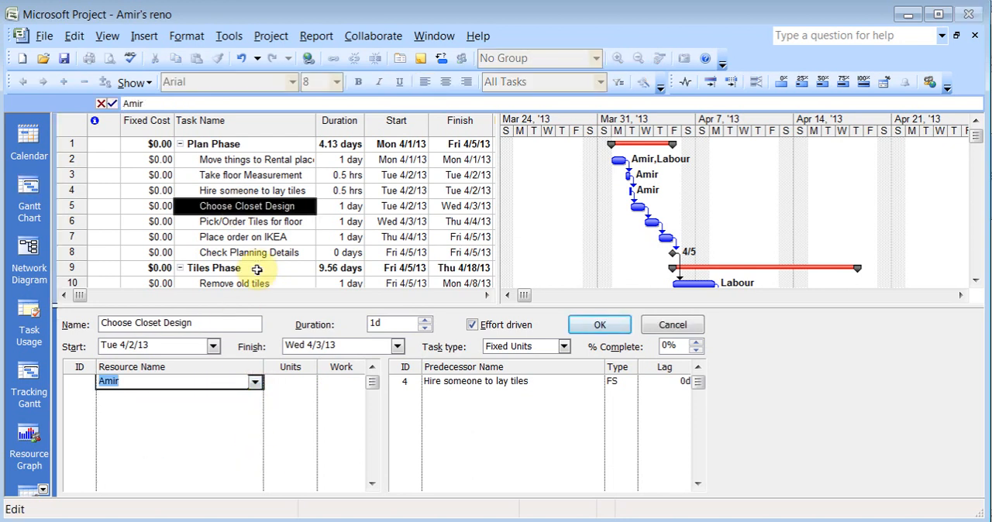
click(598, 326)
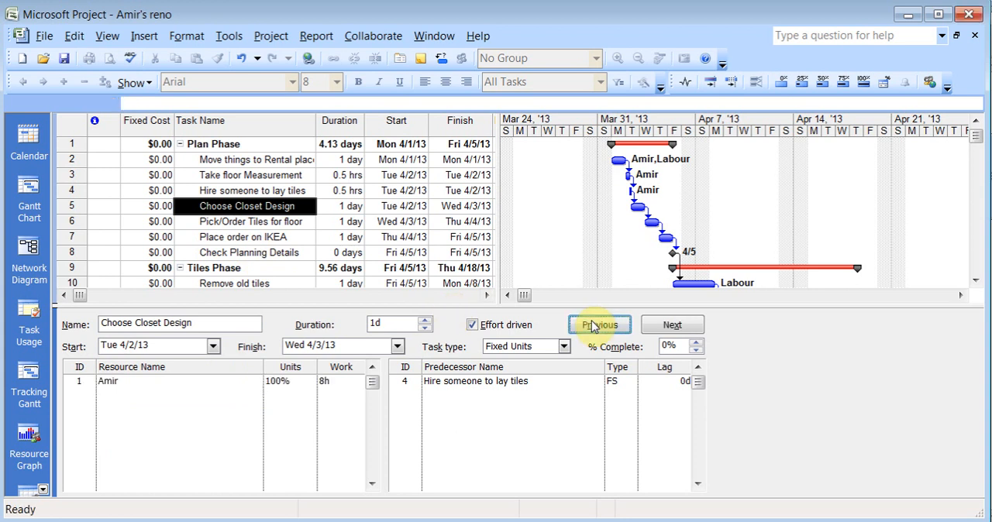
Assign the project owner as the resource for "Pick/Order Tiles for floor" in the task form
click(248, 223)
click(255, 381)
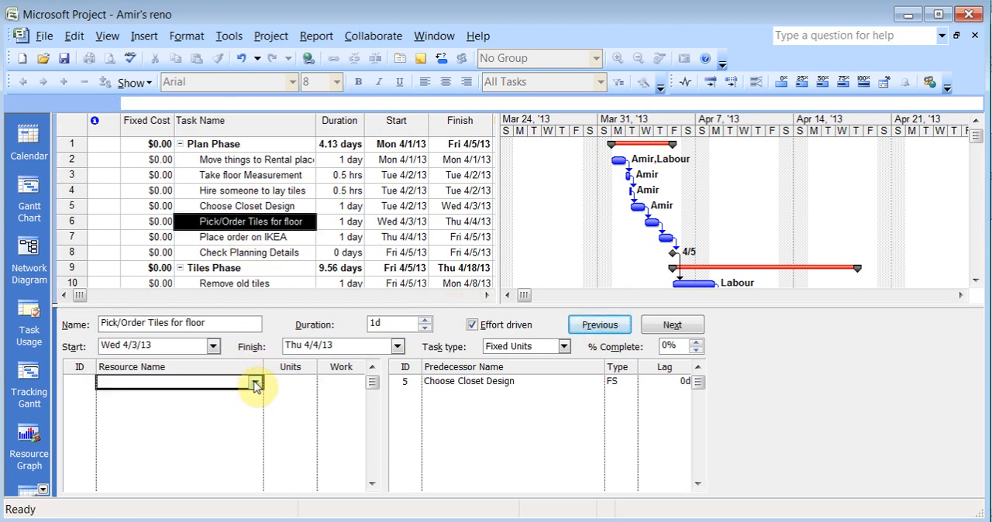
click(255, 381)
click(227, 395)
click(593, 326)
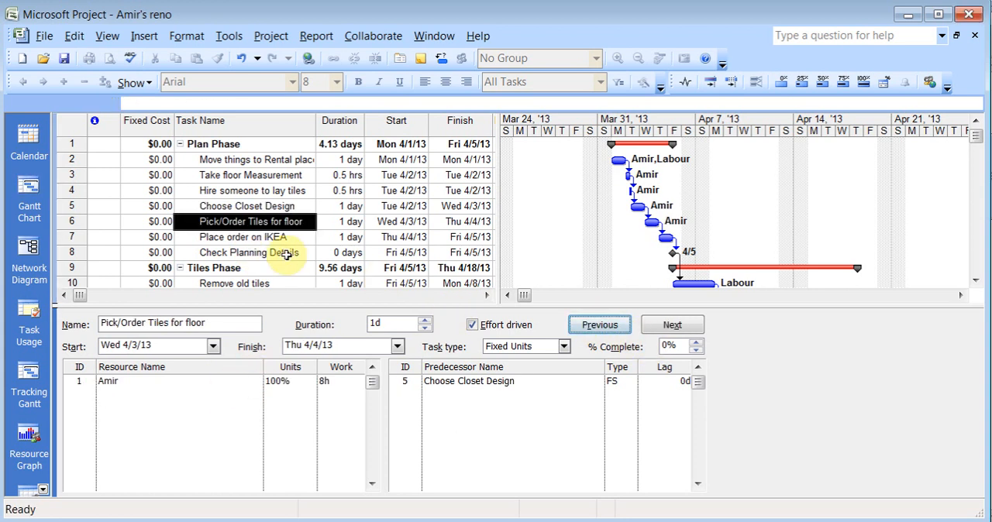
Assign the project owner as the resource for "Place order on IKEA" in the task form
click(274, 237)
click(255, 381)
click(255, 381)
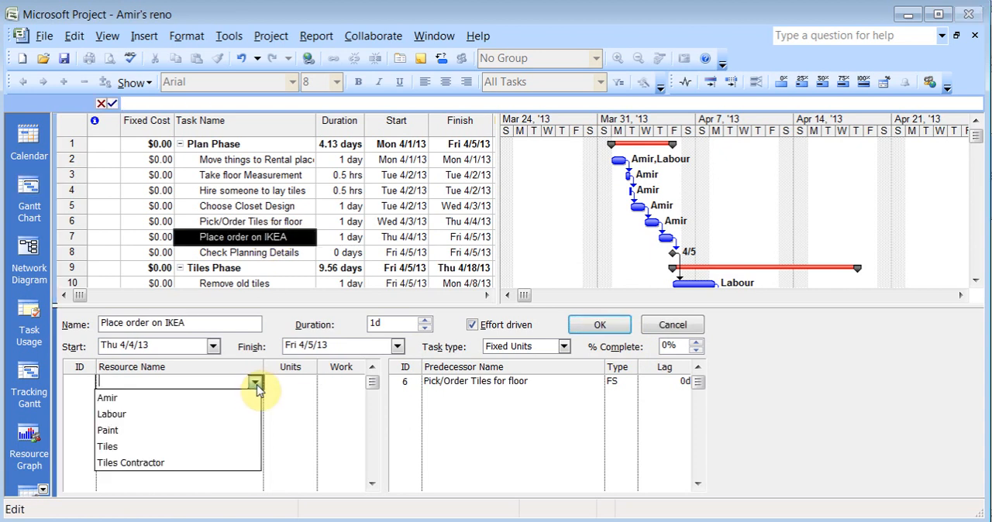
click(239, 397)
click(625, 332)
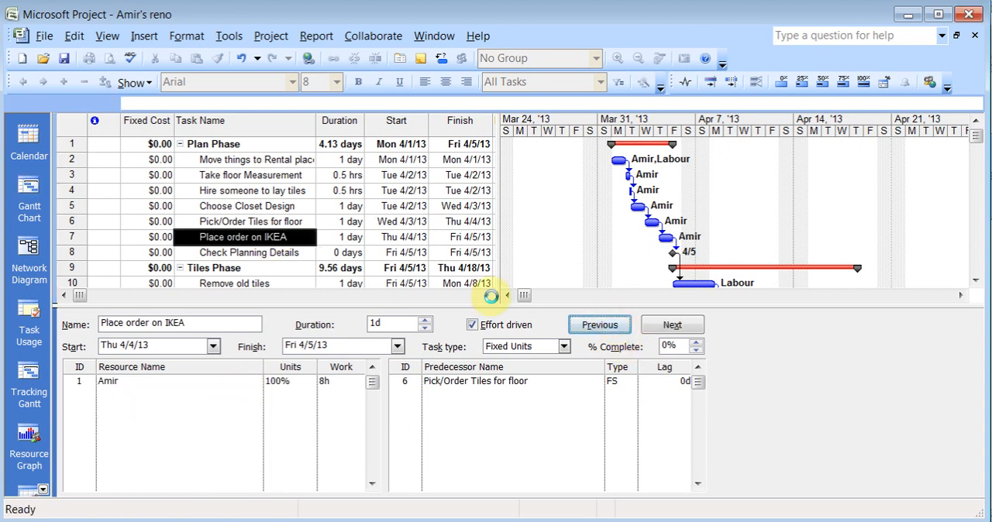
Assign the project owner as the resource for the "Check Planning Details" milestone
click(281, 253)
click(256, 381)
click(256, 381)
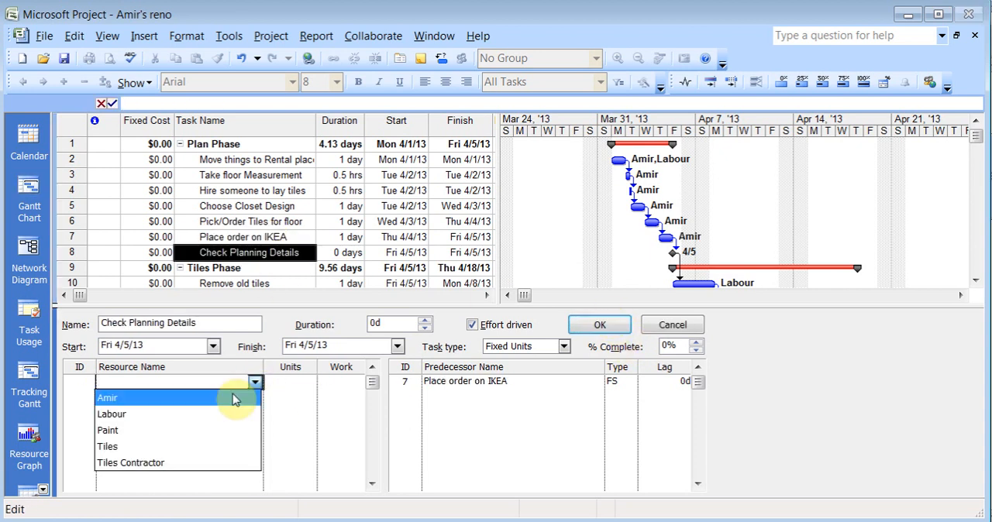
click(230, 396)
click(602, 324)
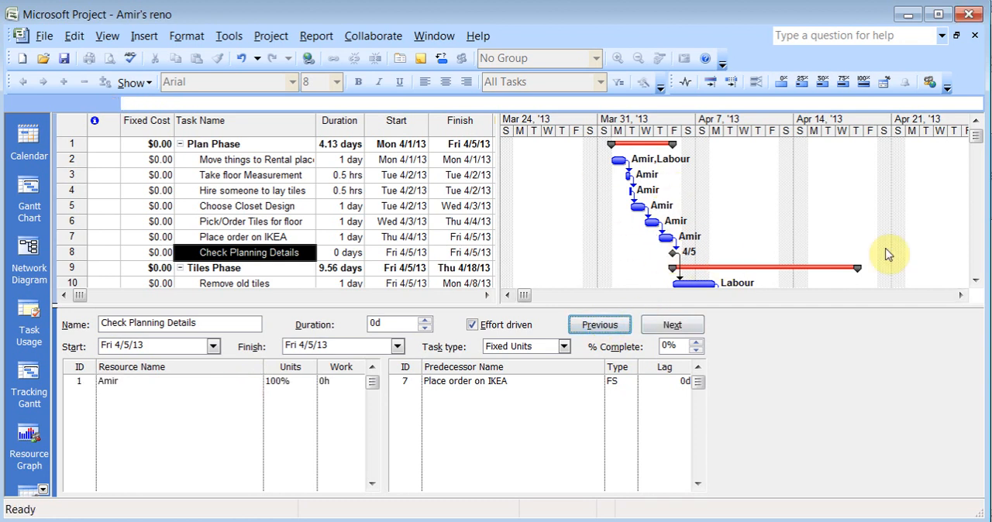
Add the project owner as a second resource alongside Labour on "Remove old tiles" in the Tiles Phase
click(974, 280)
click(974, 280)
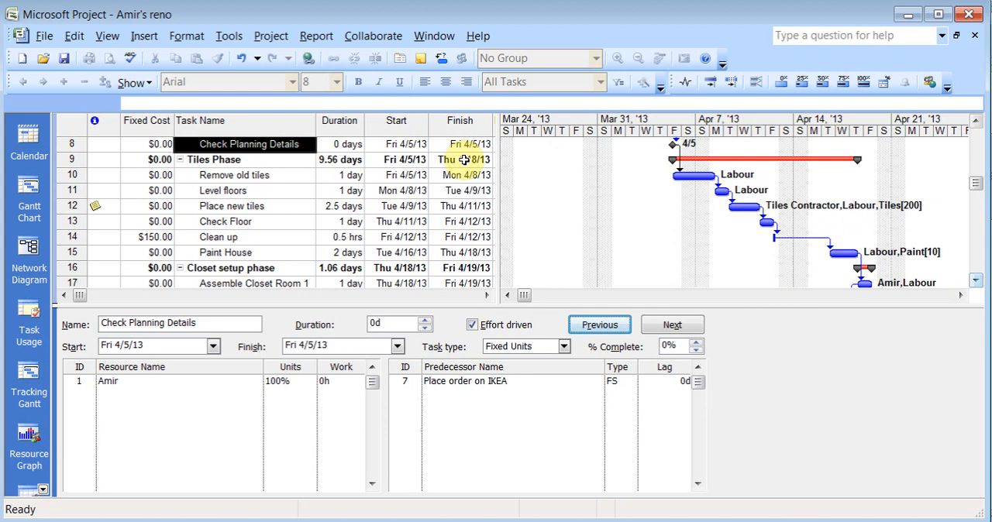
click(263, 175)
click(228, 394)
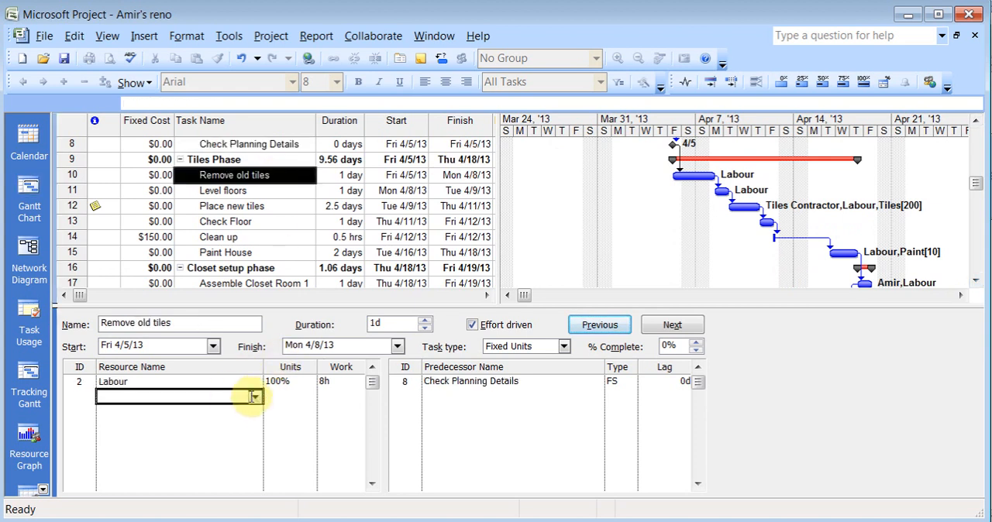
click(255, 396)
click(224, 417)
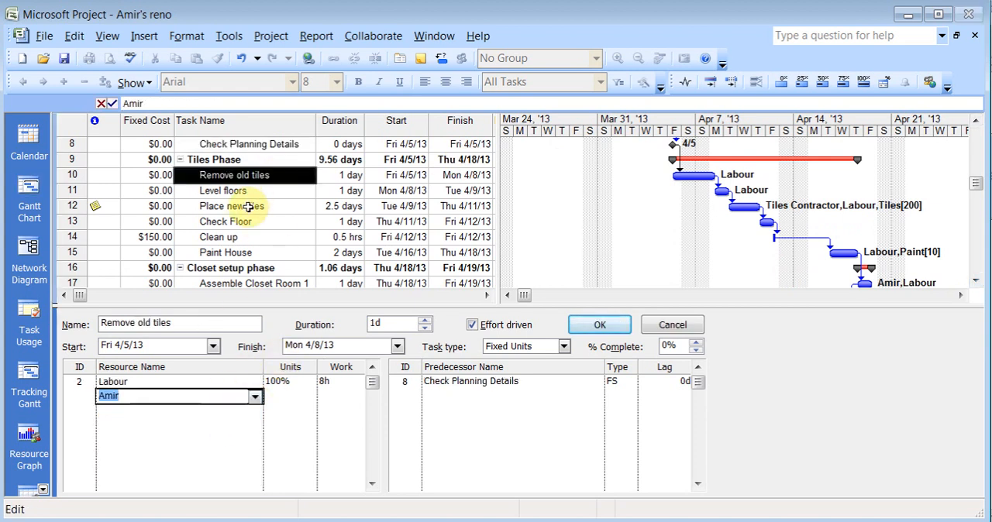
key(Return)
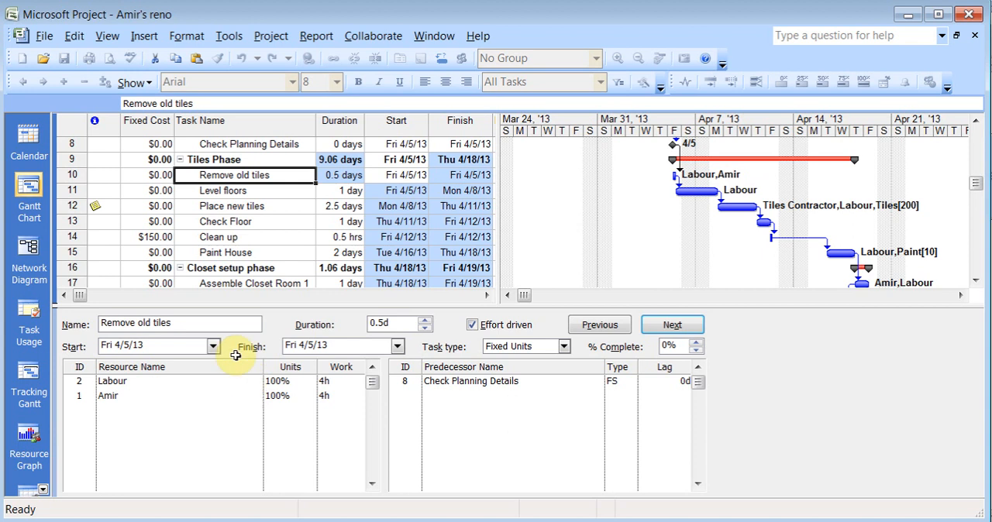
Assign the project owner to the Tiles Phase "Clean up" task and remove the split to hide the task form
click(239, 238)
click(258, 380)
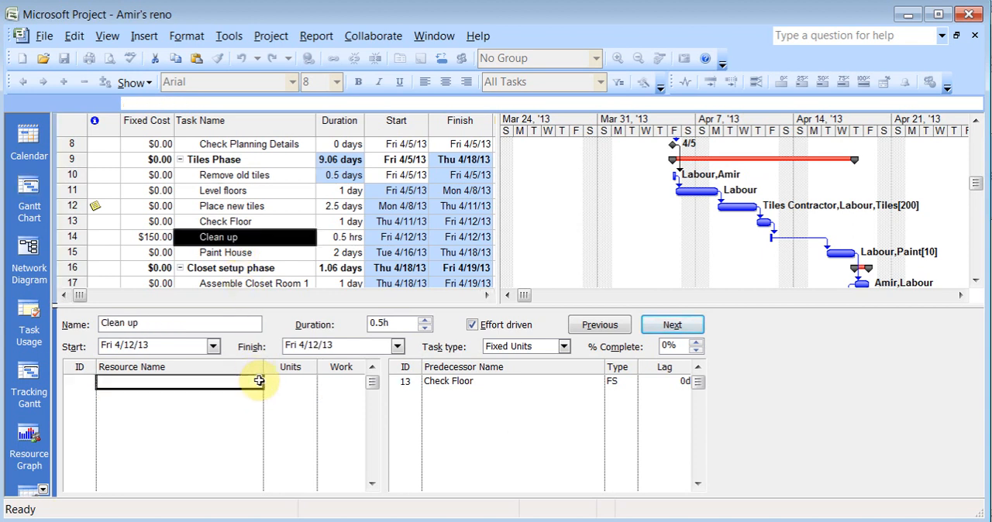
click(255, 382)
click(226, 397)
key(Return)
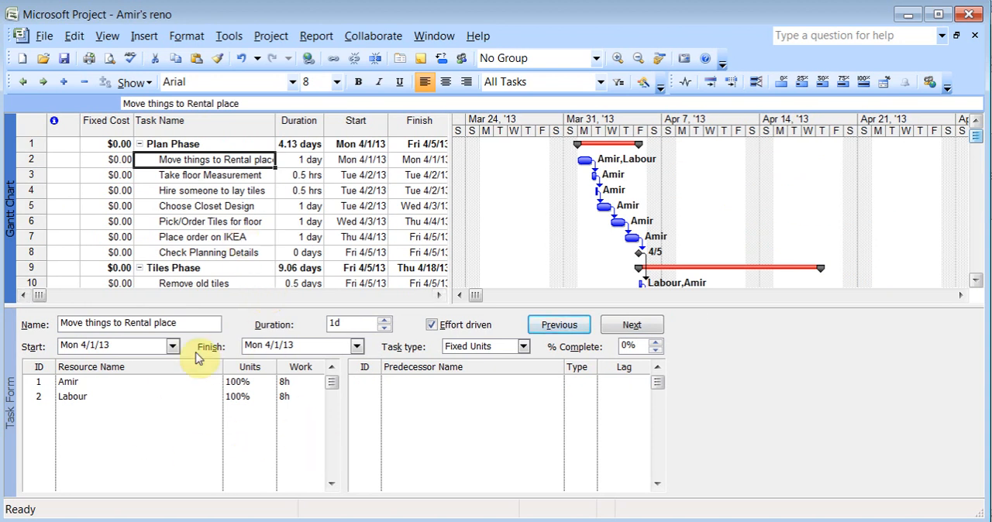
double_click(976, 307)
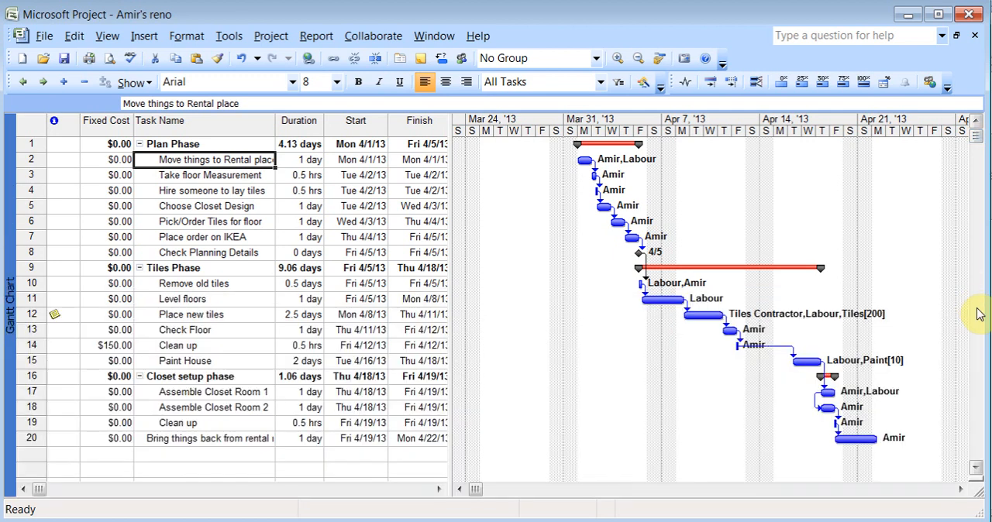
Split the window to show the task form and view the resource cost details for "Move things to Rental place", returning to Resources & Predecessors
double_click(975, 475)
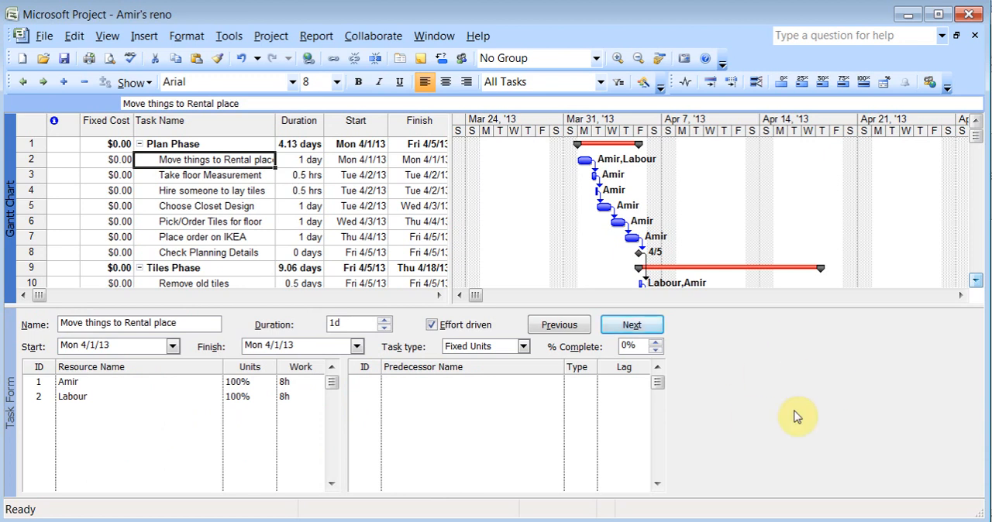
right_click(723, 408)
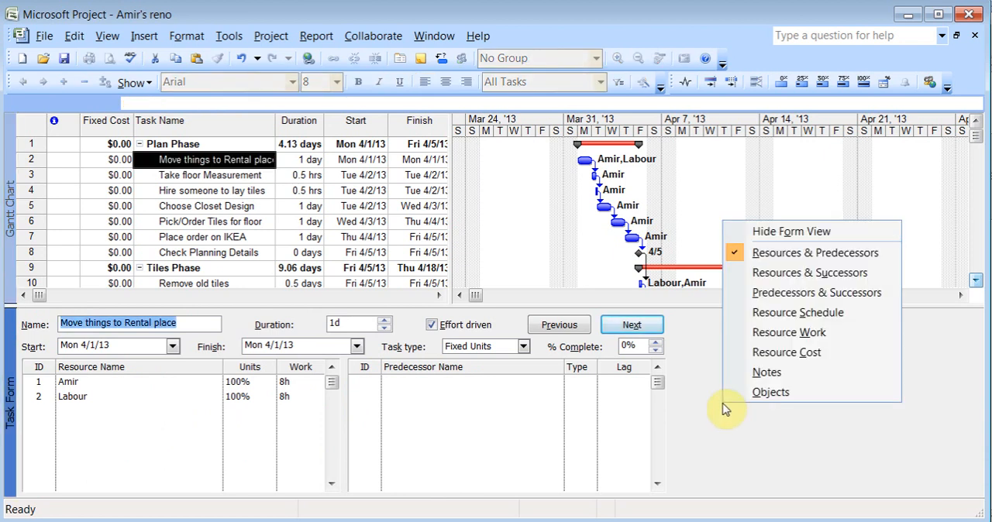
click(784, 354)
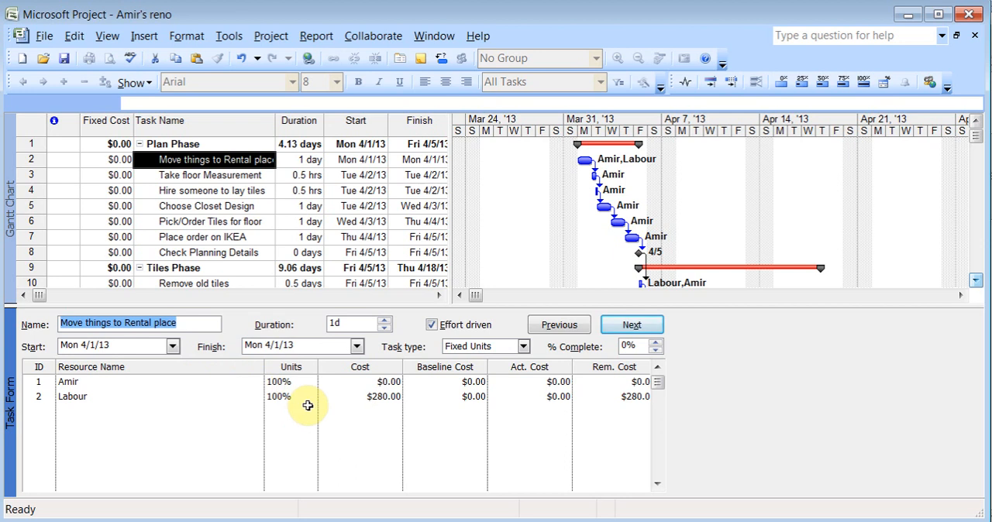
right_click(750, 359)
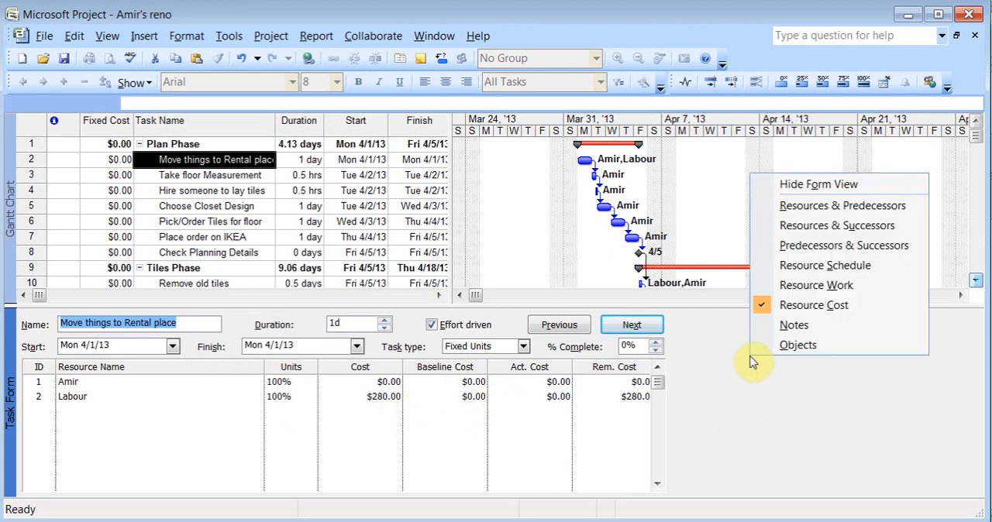
click(806, 205)
View the predecessors and successors of "Move things to Rental place" in the task form and remove the split
right_click(778, 362)
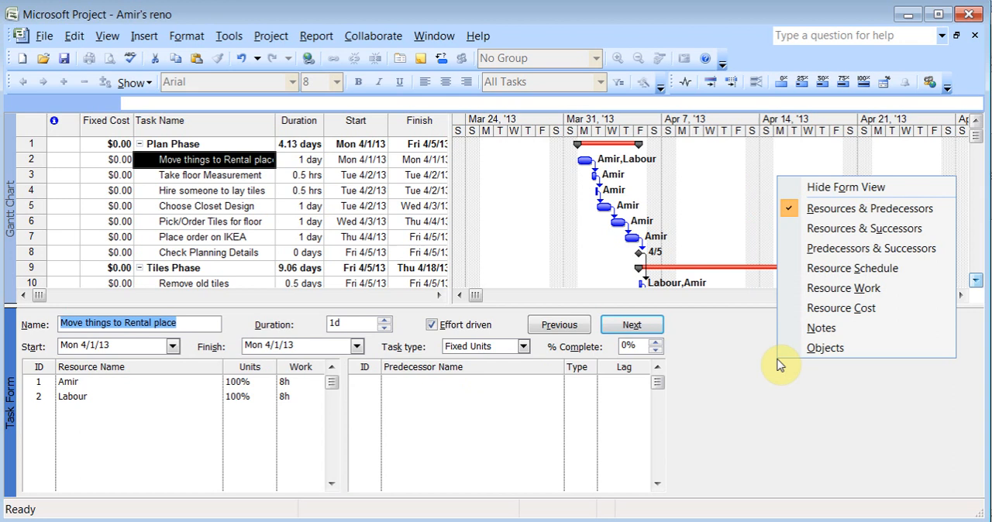
click(834, 260)
right_click(775, 373)
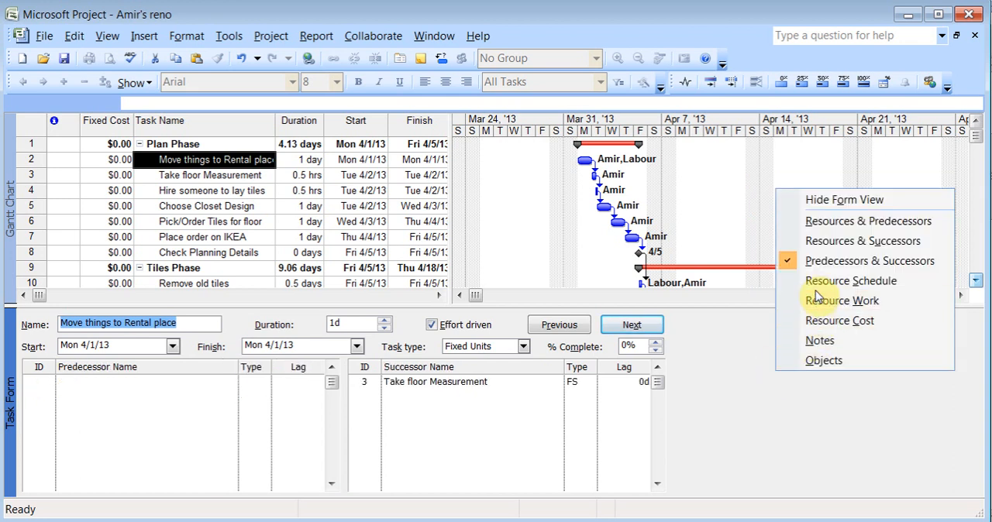
click(744, 408)
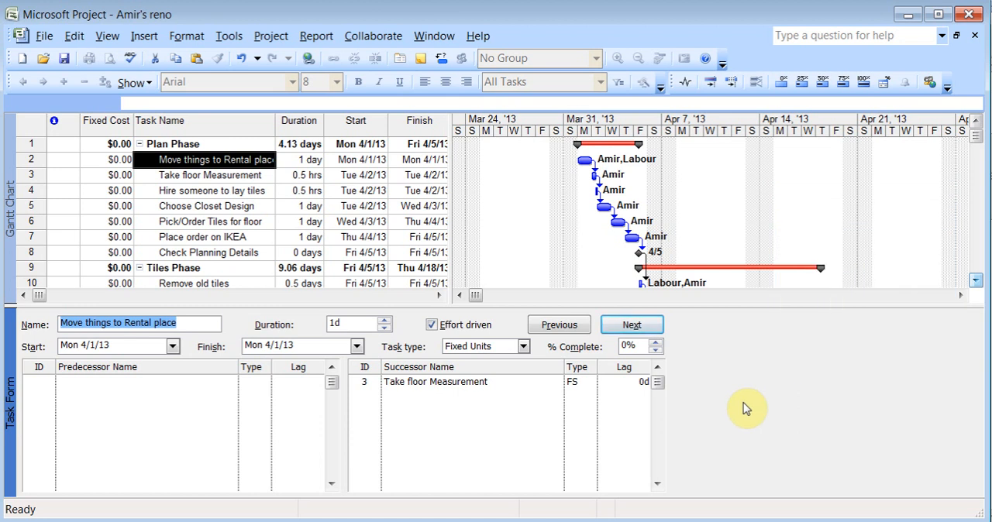
drag(976, 302, 977, 307)
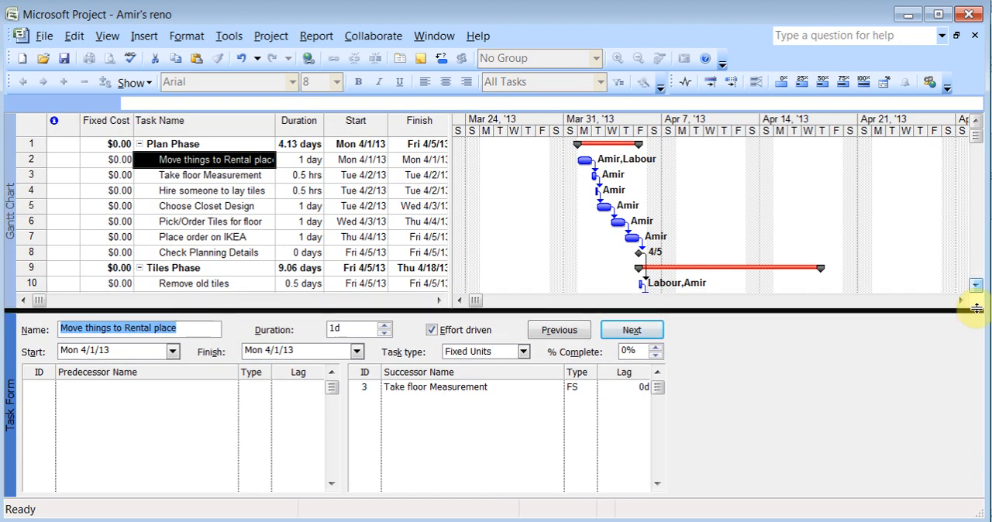
double_click(980, 311)
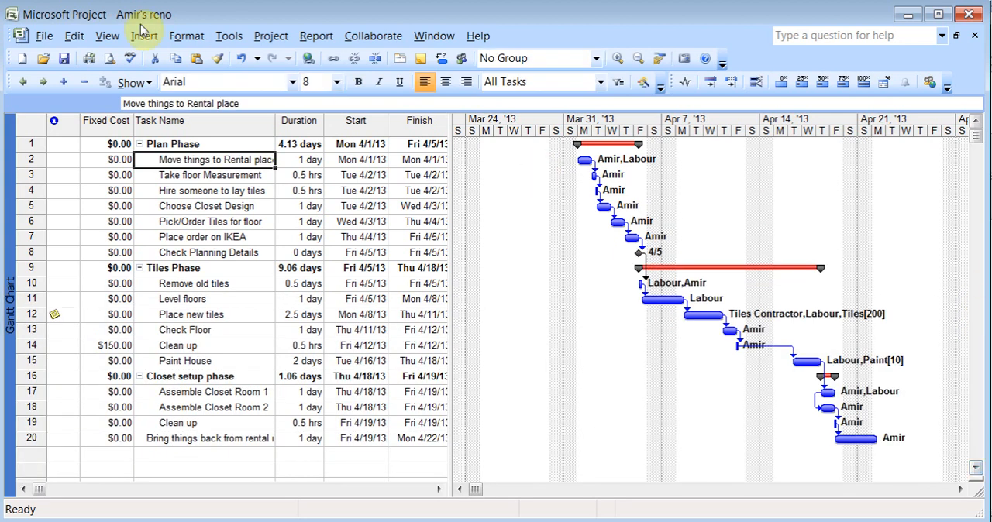
Show the Resource Graph and examine the project owner's allocation for the weeks of mid to late April 2013
click(110, 37)
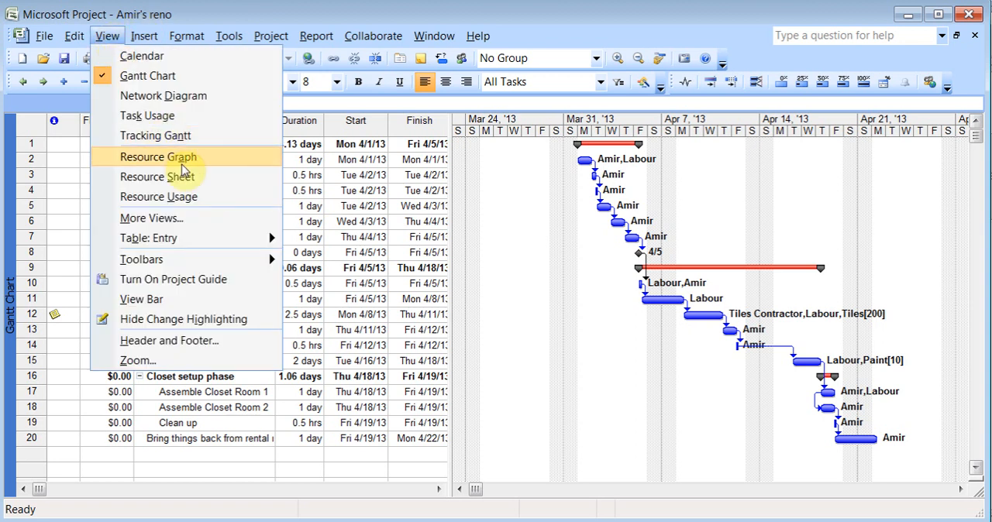
click(183, 158)
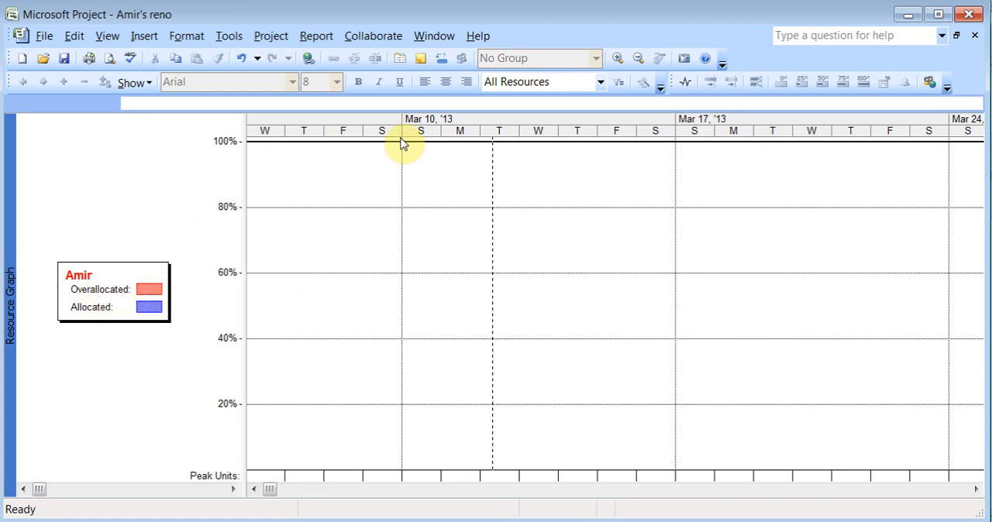
click(947, 489)
click(946, 489)
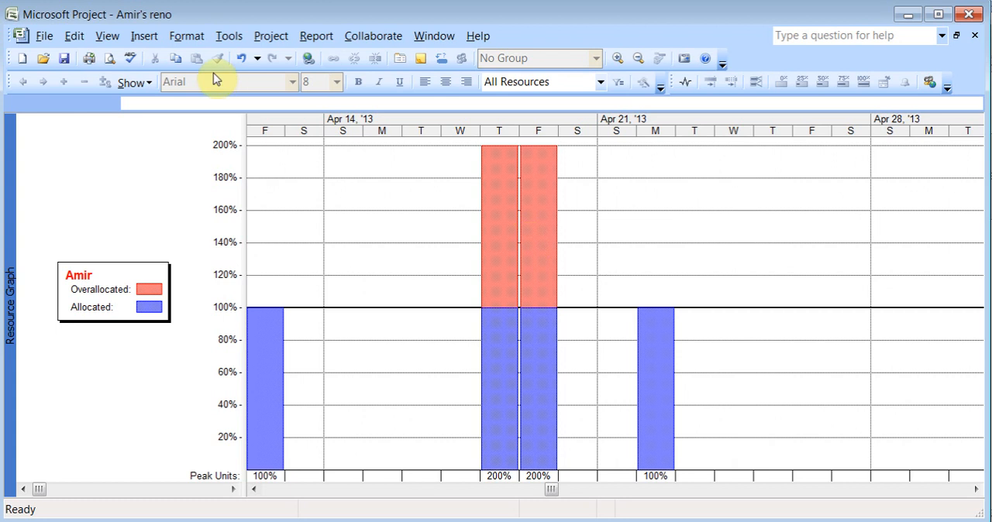
Switch to the Resource Sheet and examine the project owner's row, including its Accrue At setting
click(108, 38)
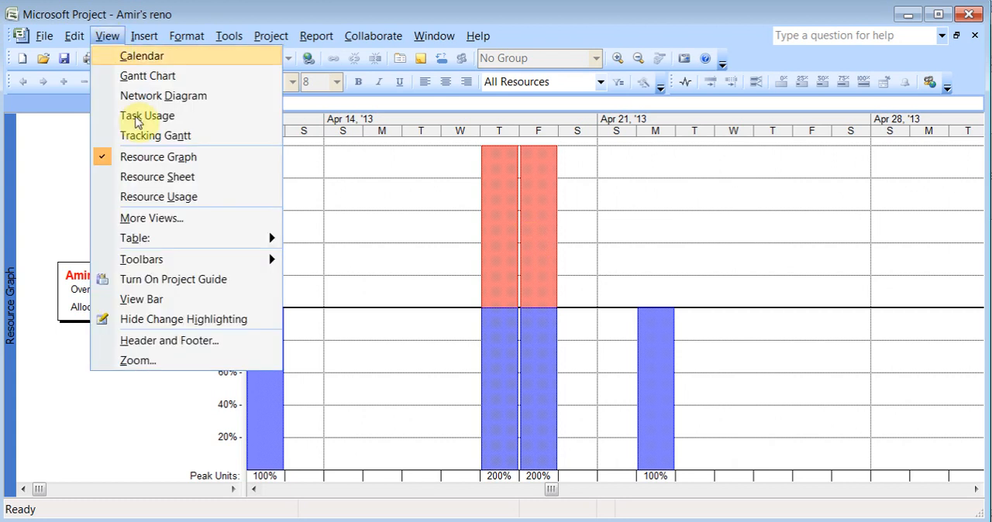
click(151, 177)
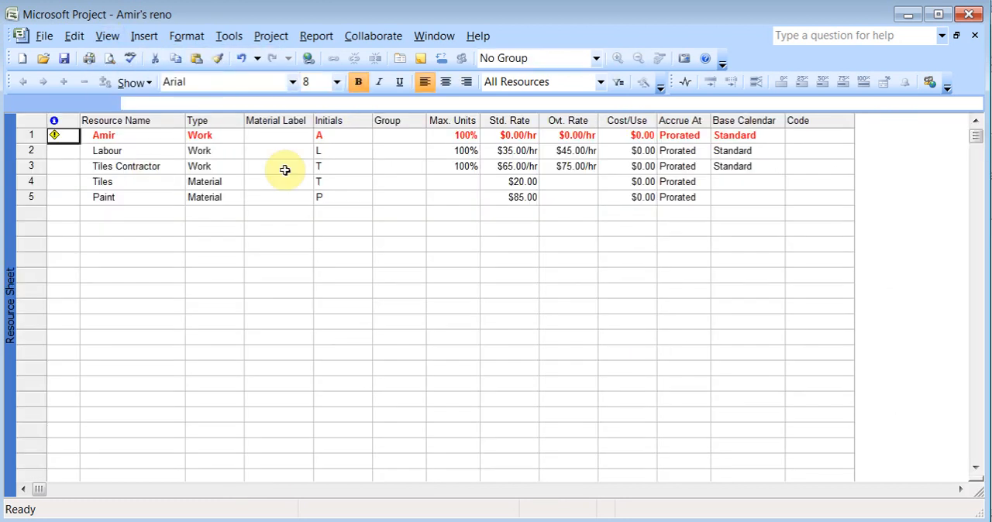
click(684, 136)
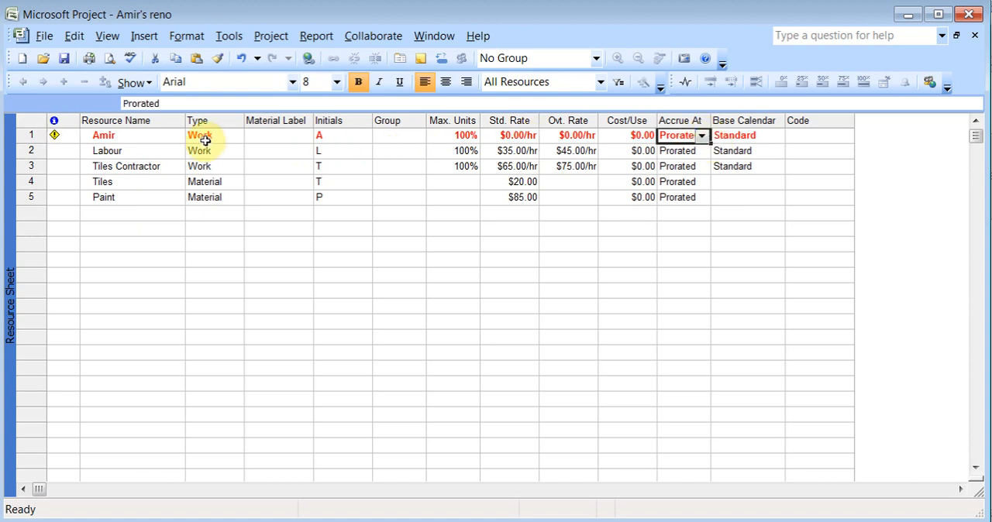
Check the project owner's overallocation indicator, review the Resource Leveling options and close them without leveling
mouse_move(55, 136)
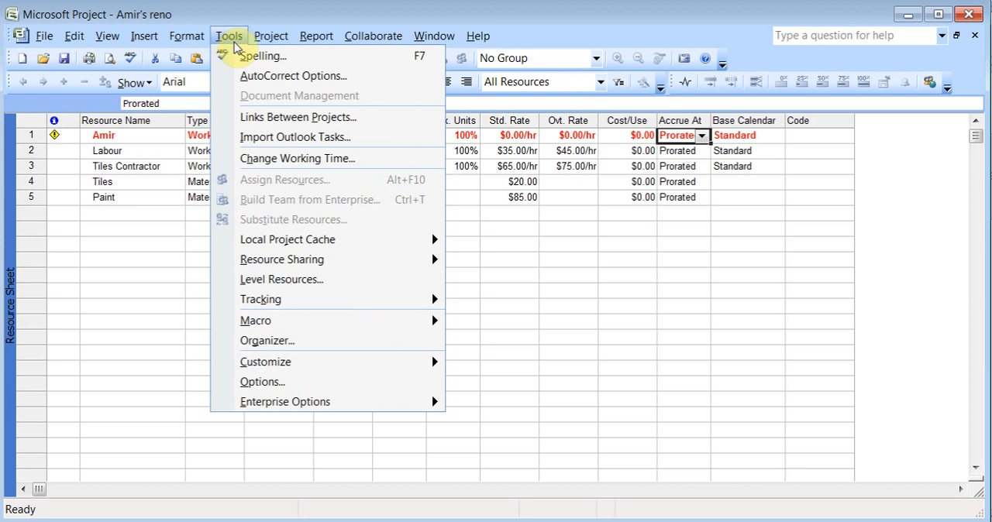
click(306, 284)
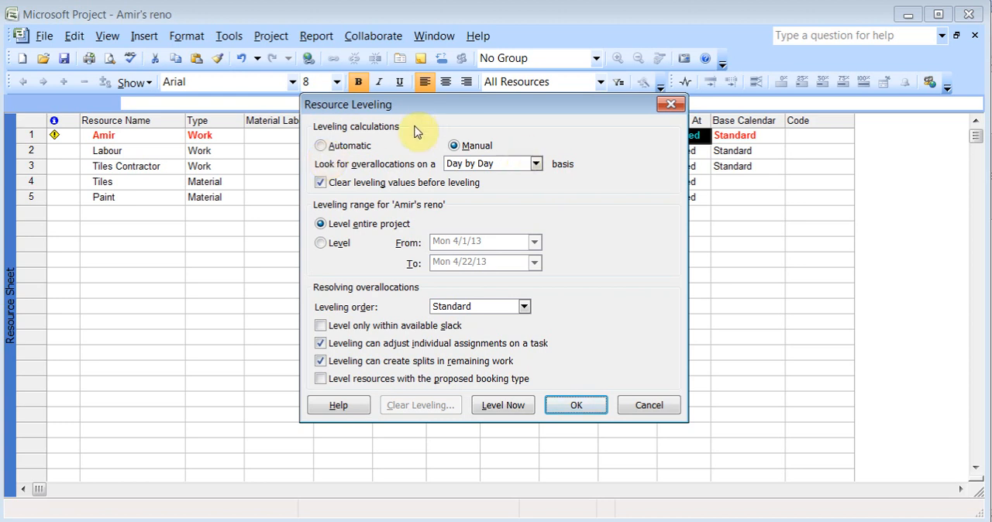
click(640, 411)
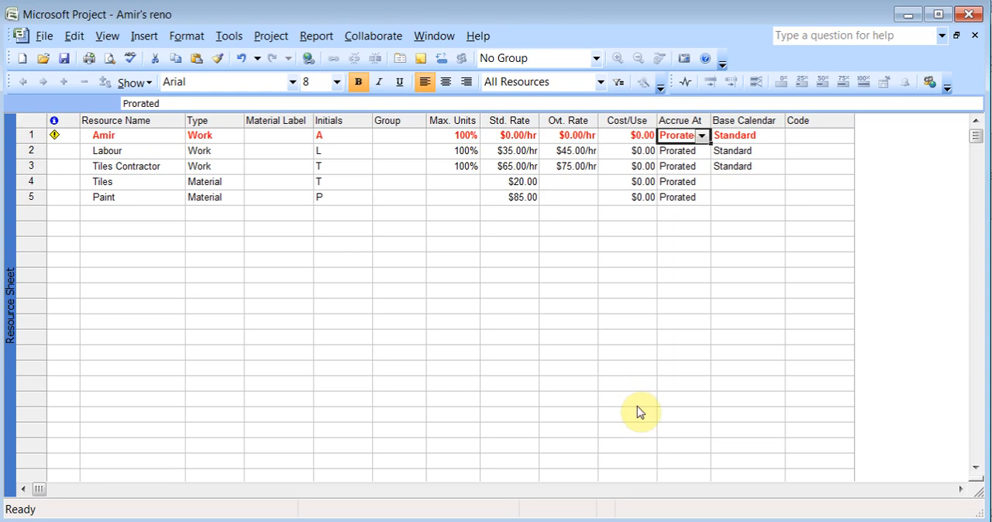
Return to the Gantt Chart and split the "Bring things back from rental room" task, moving its second part to finish on Tue 4/23/13
click(108, 36)
click(129, 78)
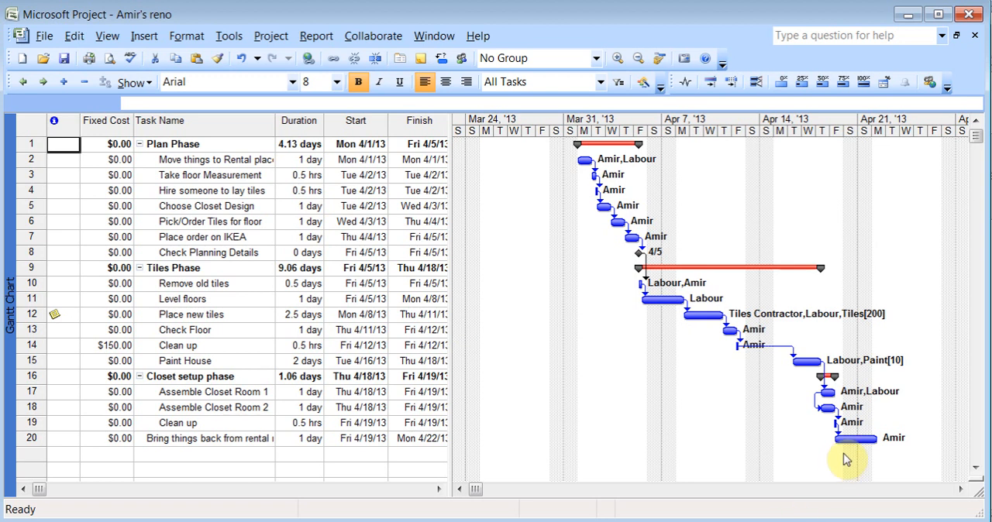
click(190, 438)
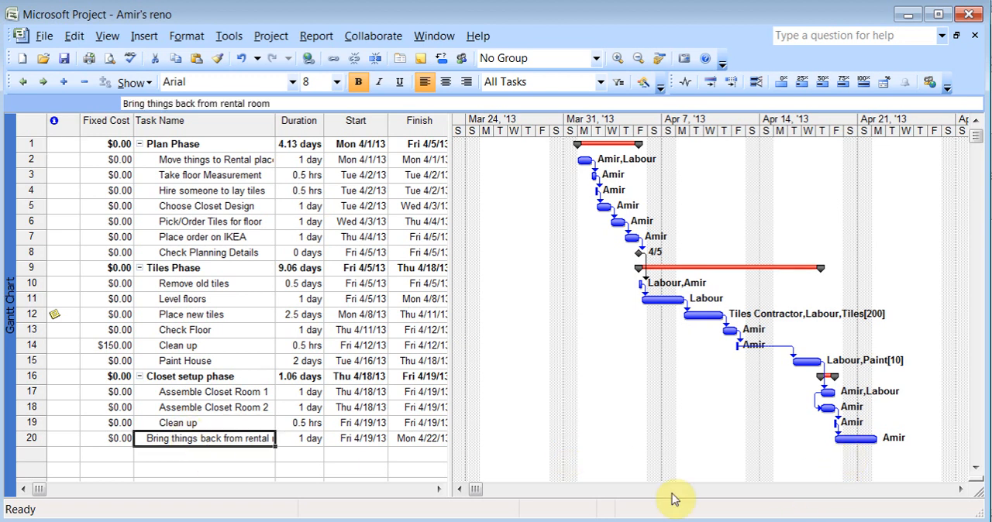
click(376, 60)
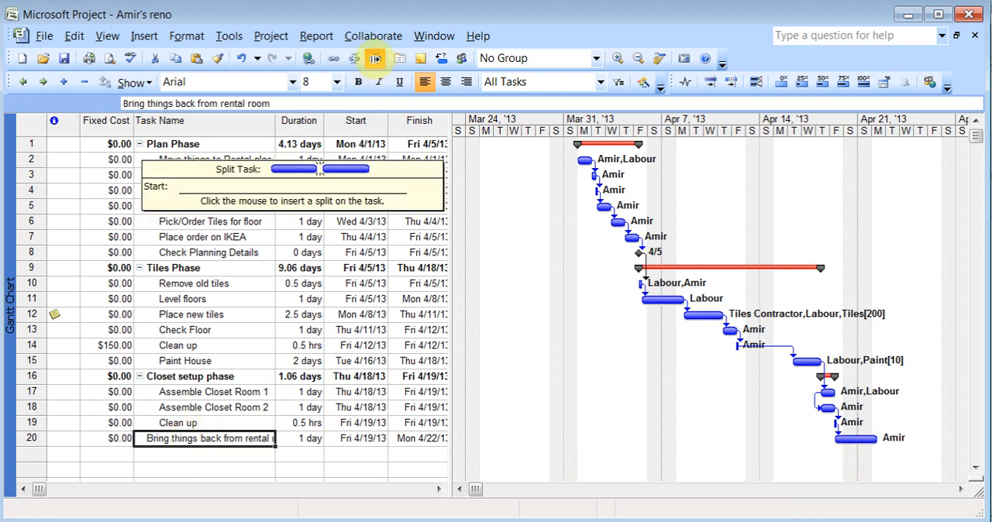
click(848, 438)
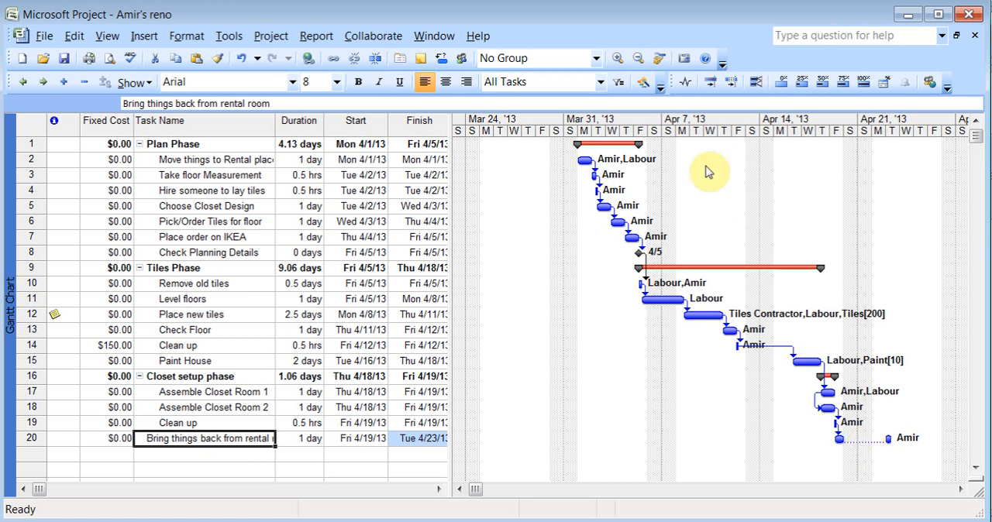
Review the Set Baseline options, including the list of available baselines, and cancel without saving a baseline
click(227, 37)
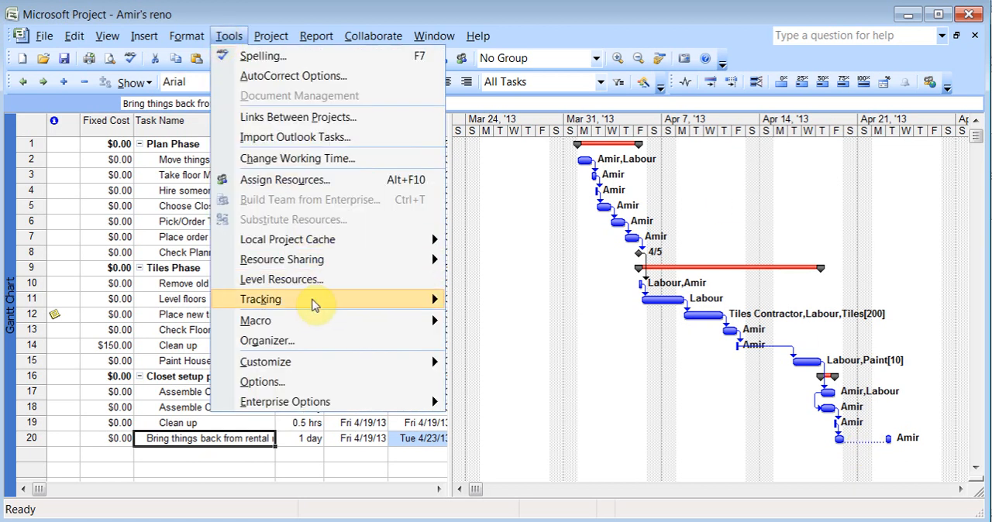
mouse_move(314, 305)
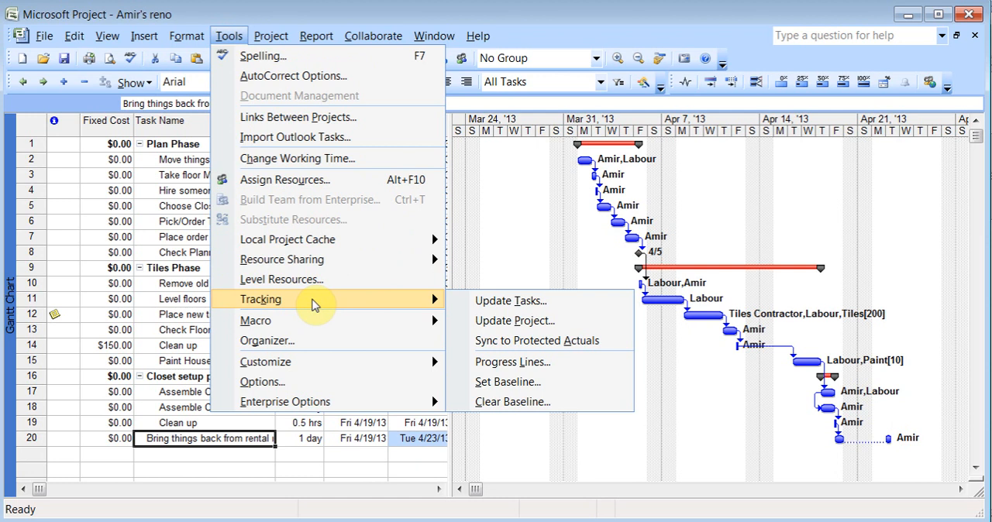
click(509, 382)
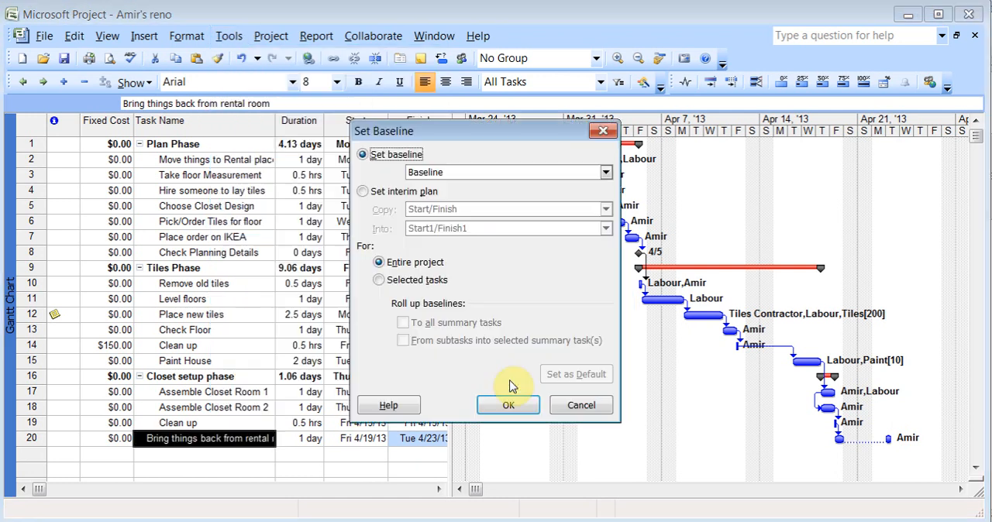
click(606, 172)
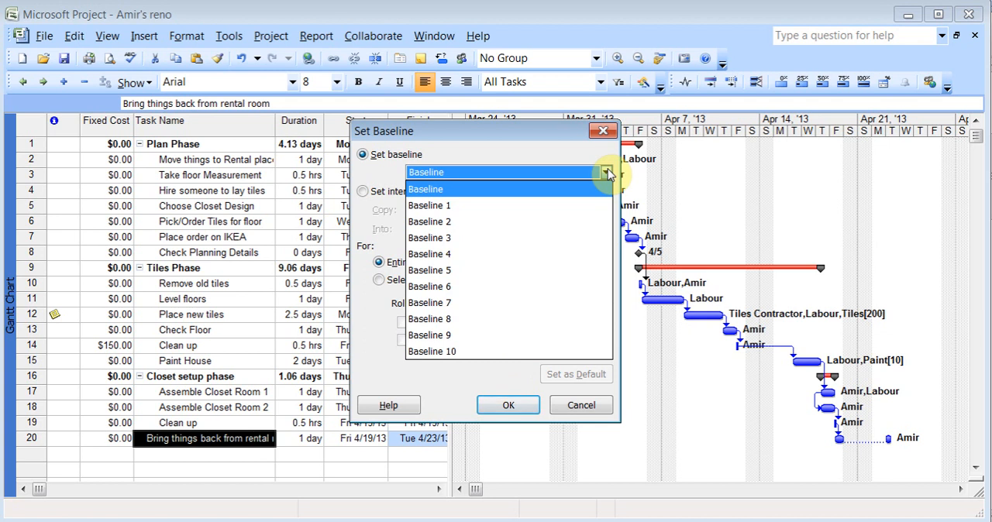
click(607, 172)
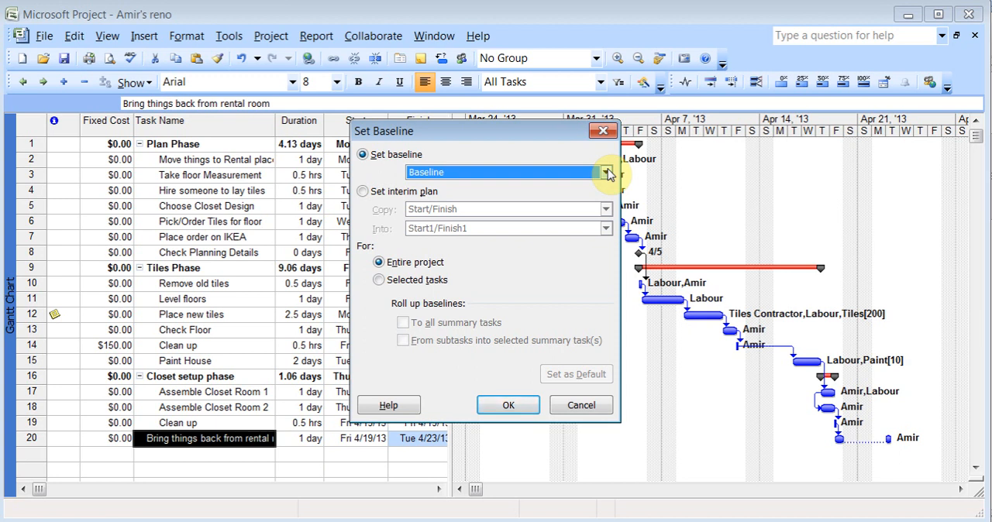
click(582, 409)
Review the Update Project options for marking work complete or rescheduling uncompleted work, and cancel without updating
click(228, 36)
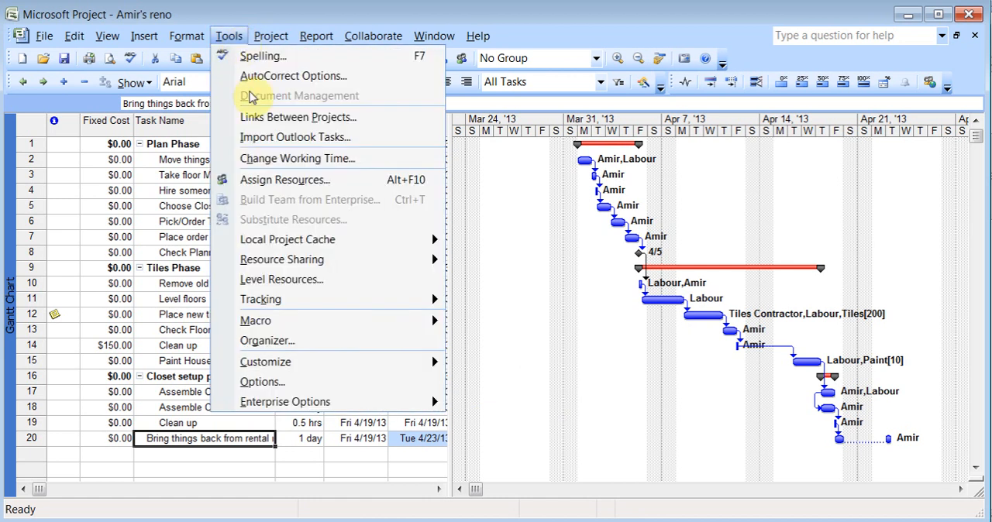
mouse_move(308, 301)
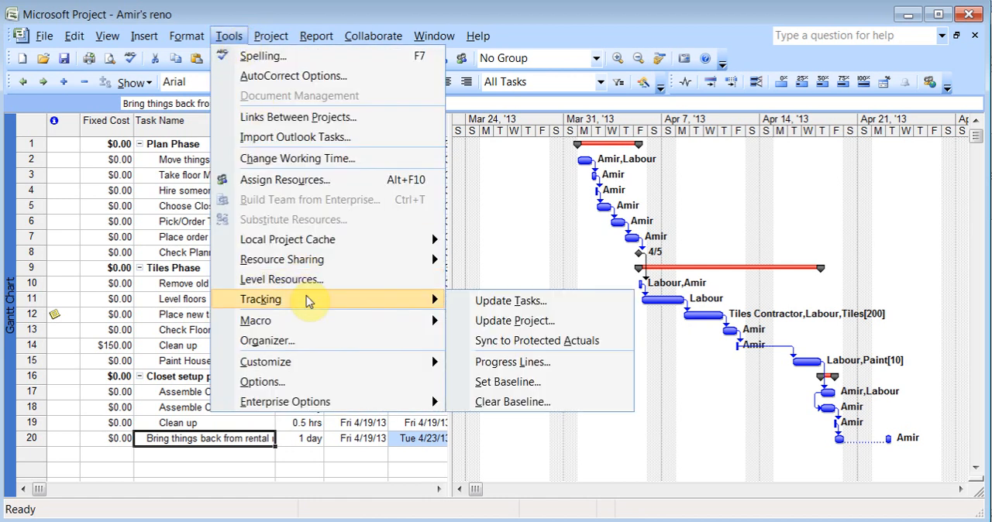
click(525, 321)
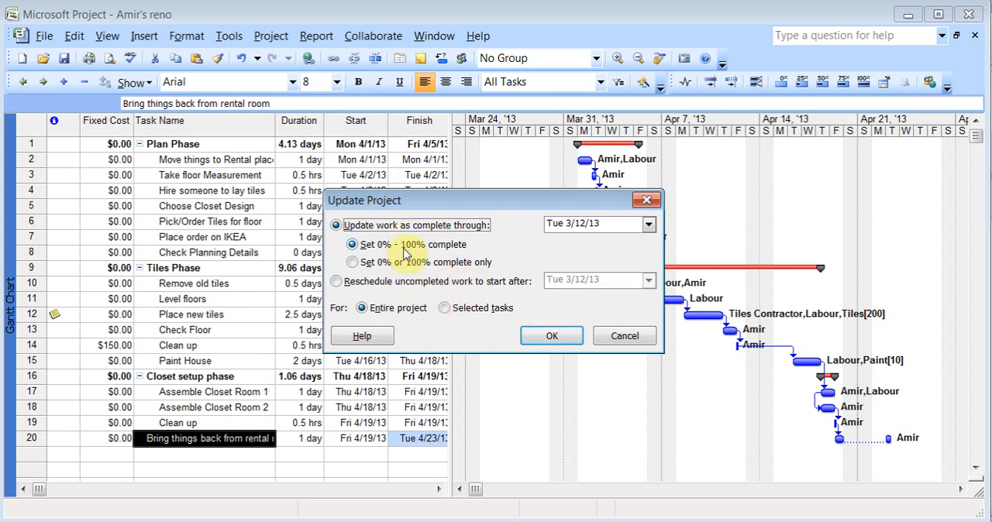
click(626, 336)
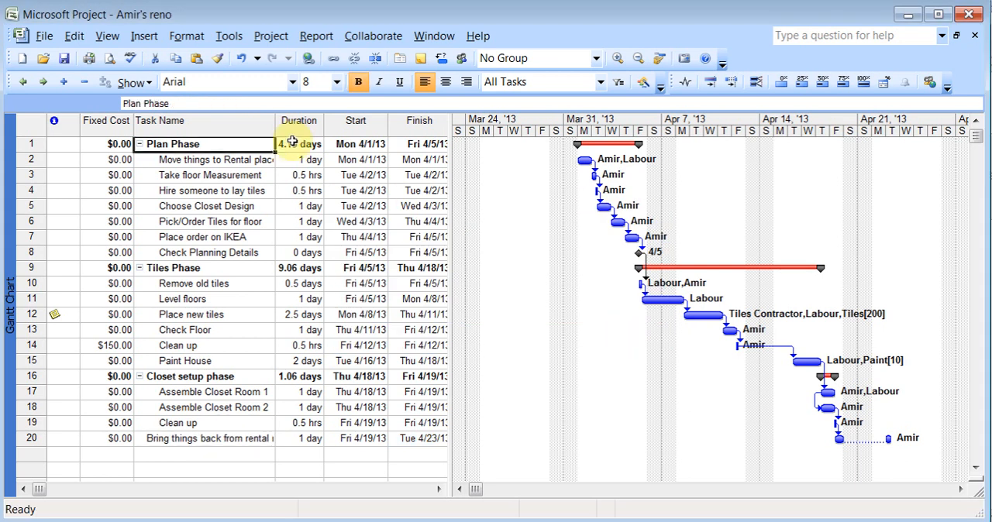
click(231, 37)
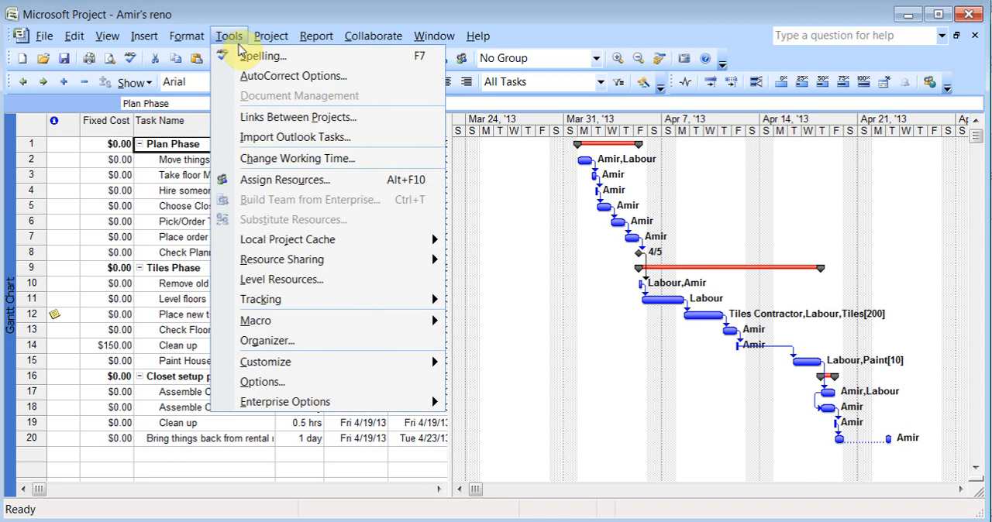
mouse_move(286, 301)
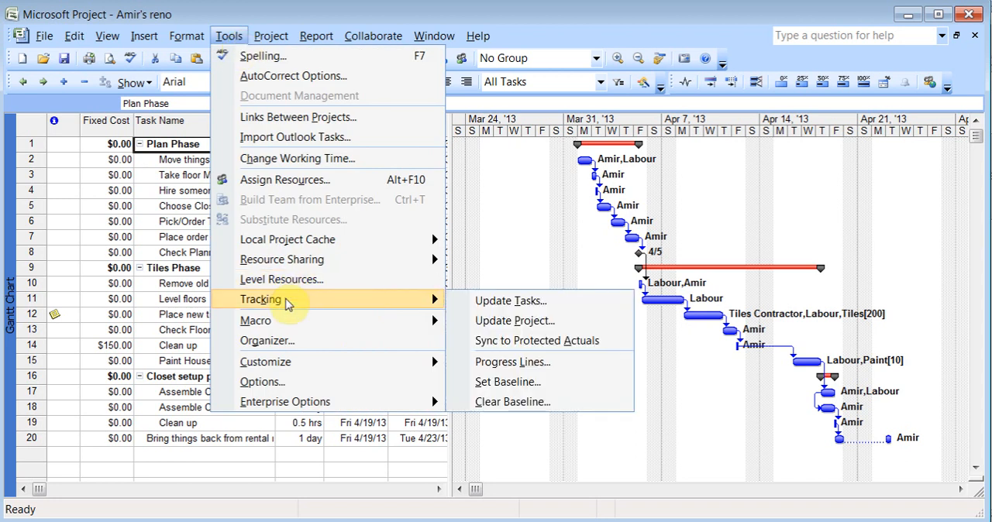
click(184, 141)
Insert a Baseline Duration column before the Task Name column
right_click(185, 125)
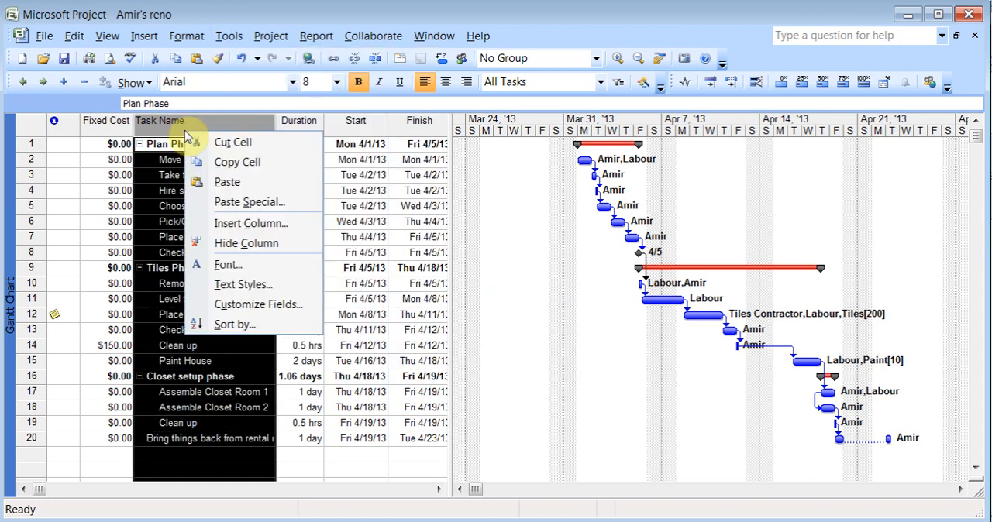
click(251, 223)
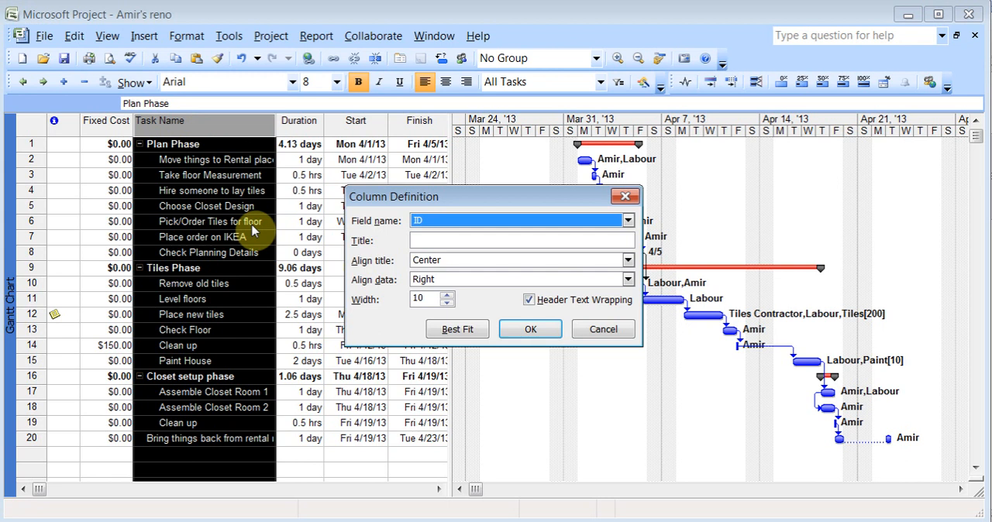
text(b)
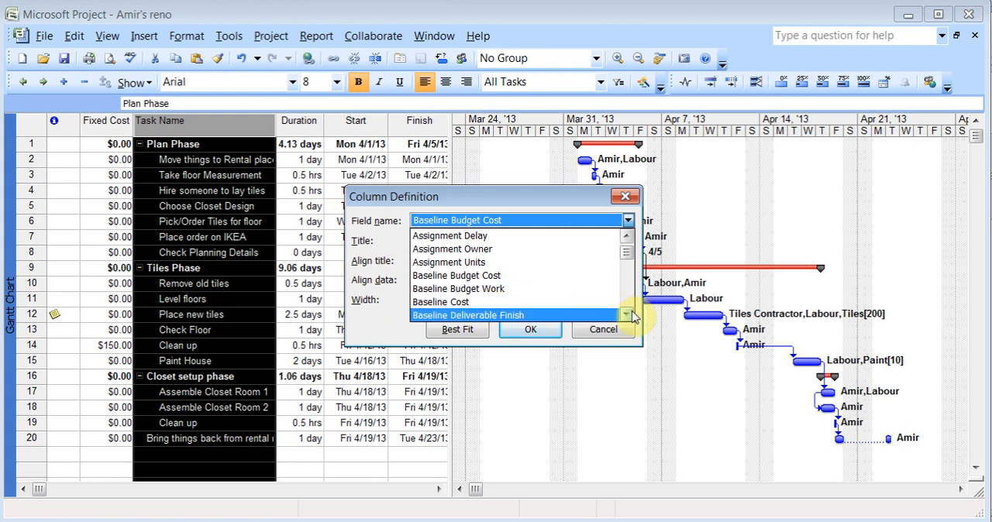
scroll(631, 313, down, 2)
click(532, 317)
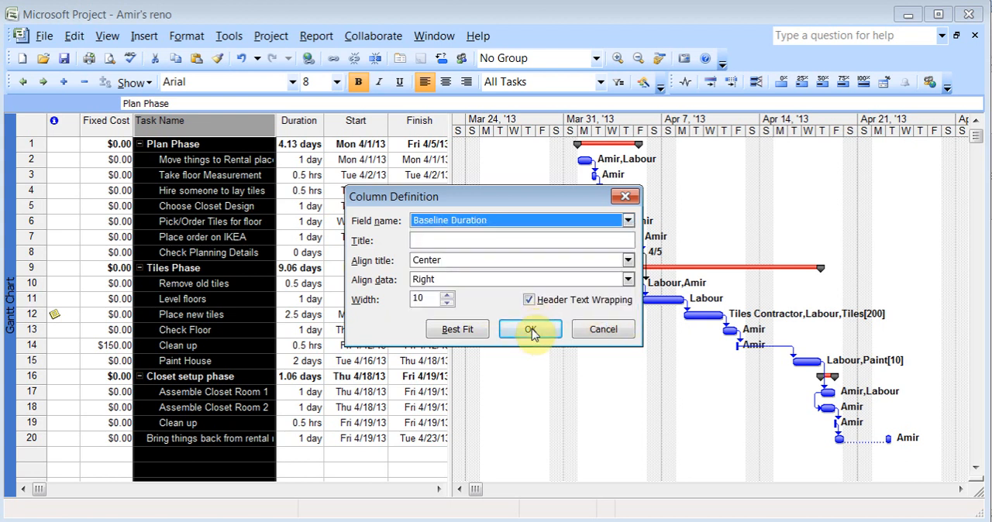
click(530, 330)
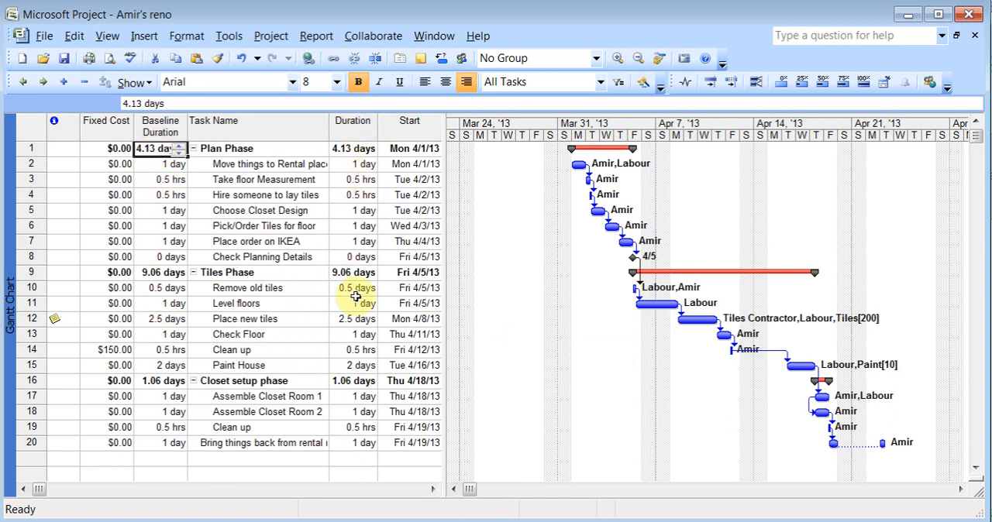
Remove the Labour resource from the "Place new tiles" task
double_click(273, 322)
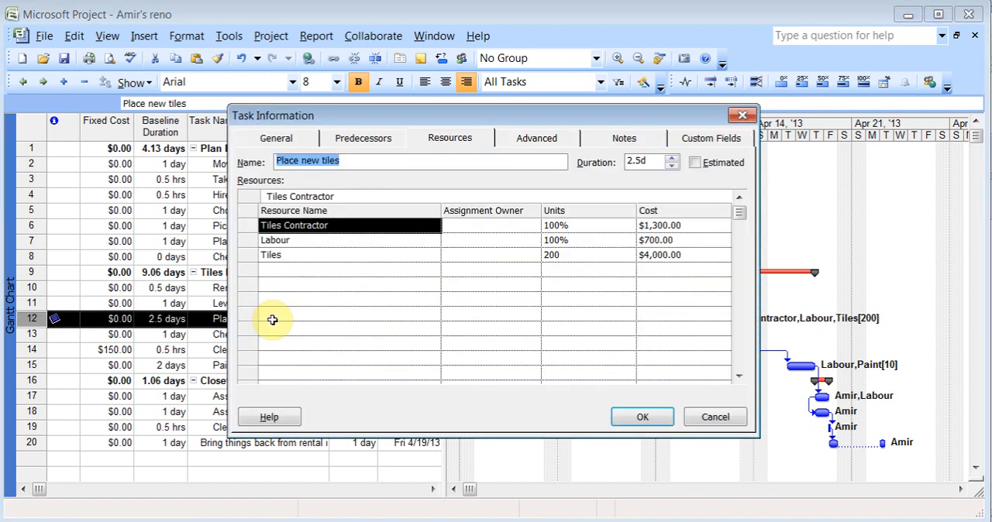
click(344, 244)
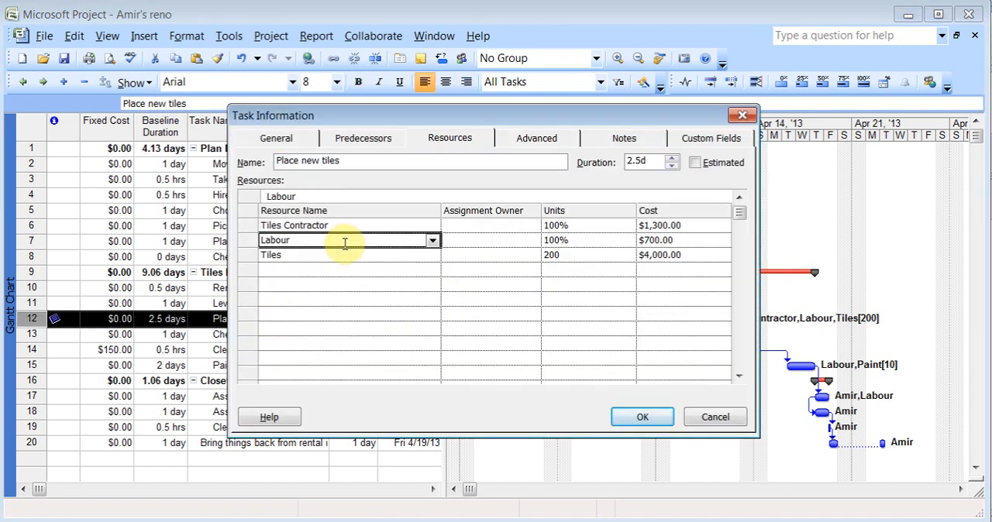
click(432, 241)
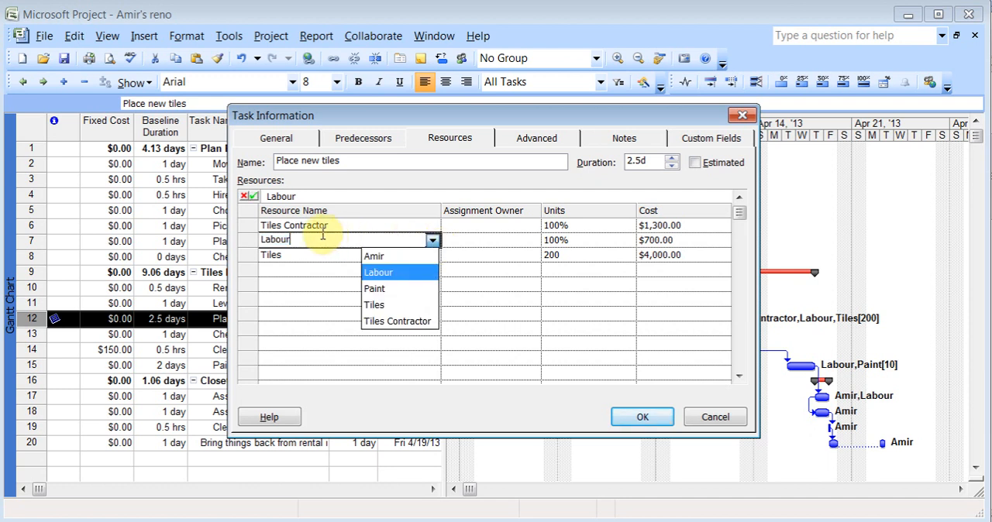
click(243, 196)
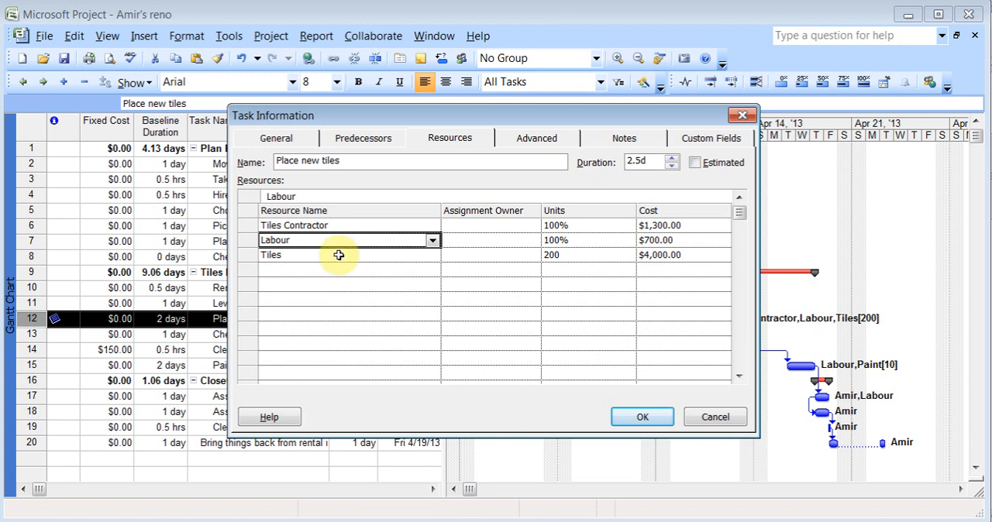
key(Delete)
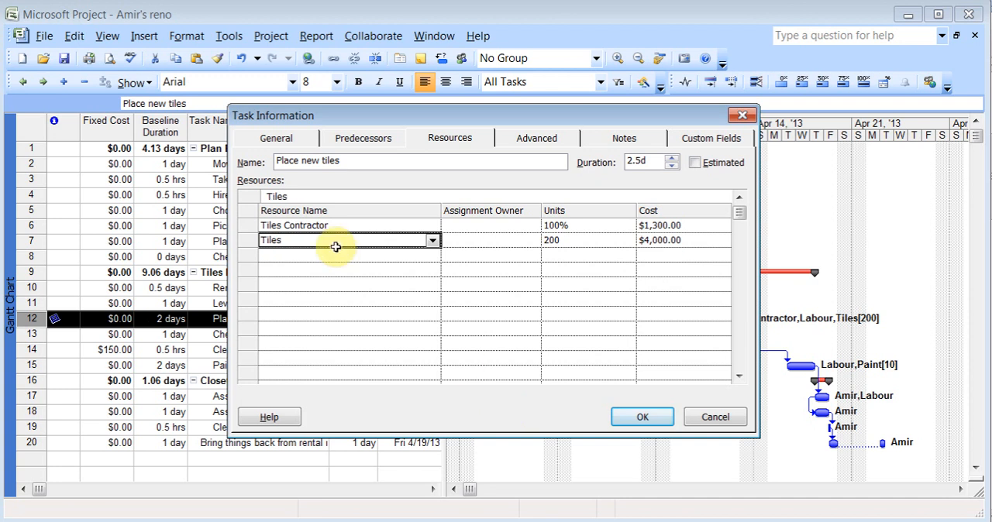
click(631, 417)
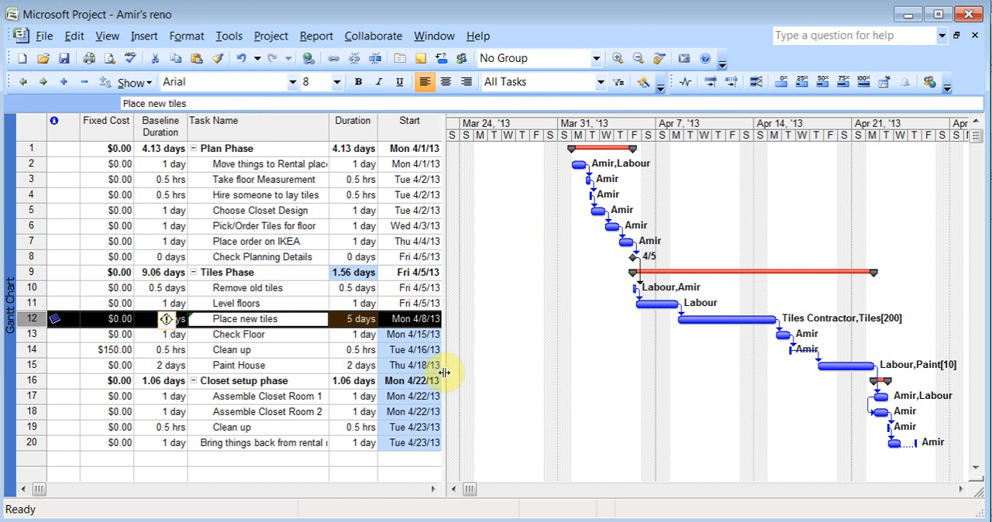
Compare the "Place new tiles" task's duration with its baseline duration, and widen the task table to show the Finish column
click(352, 319)
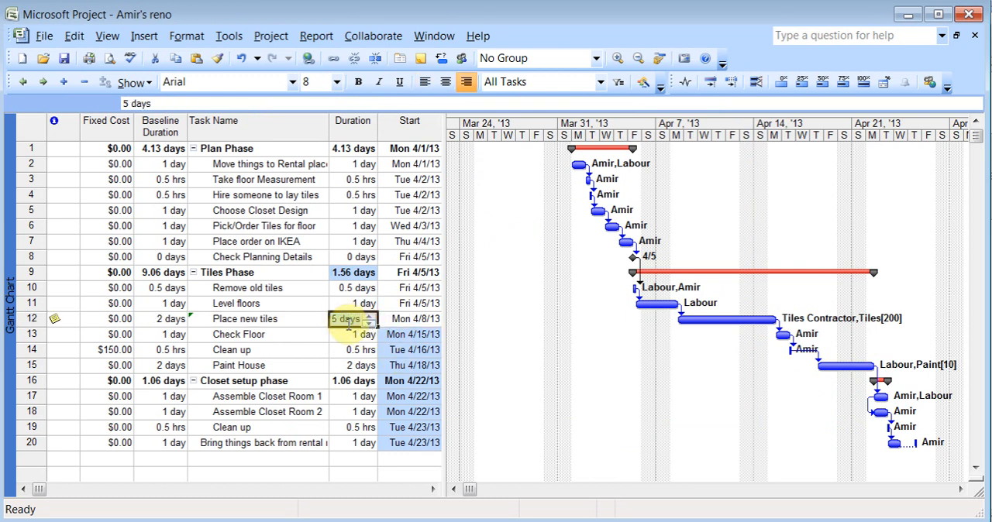
click(146, 319)
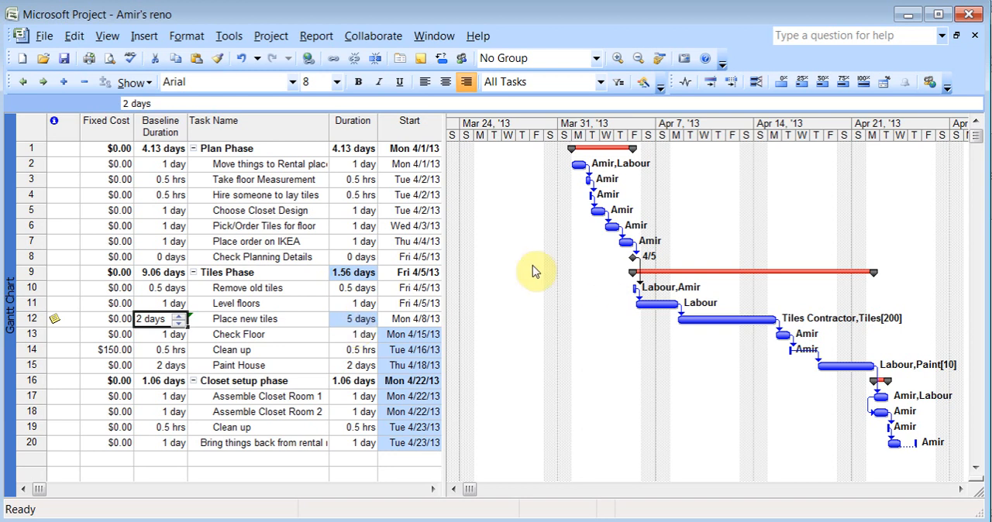
drag(444, 246, 518, 256)
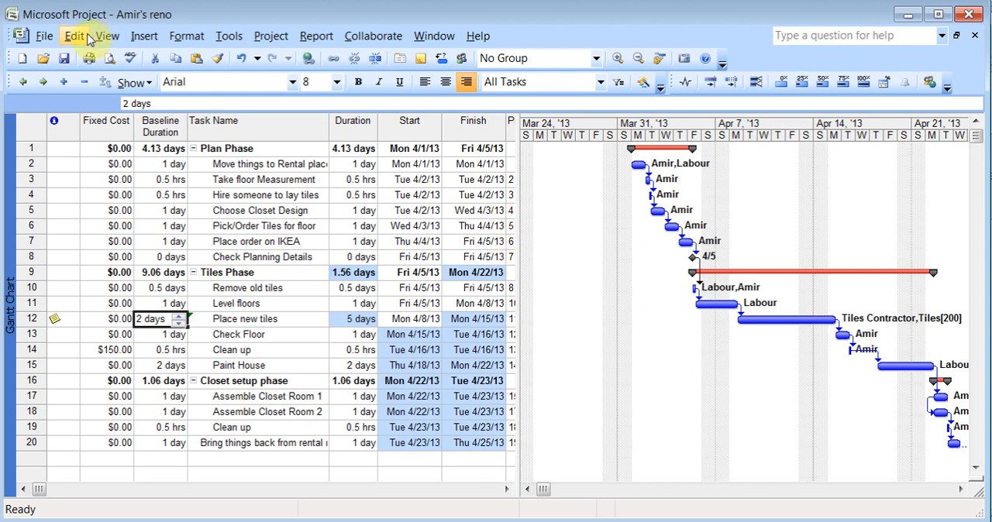
Open the Gantt Chart's print preview and review the orientation, scaling and margin options in its page setup
click(44, 35)
click(106, 239)
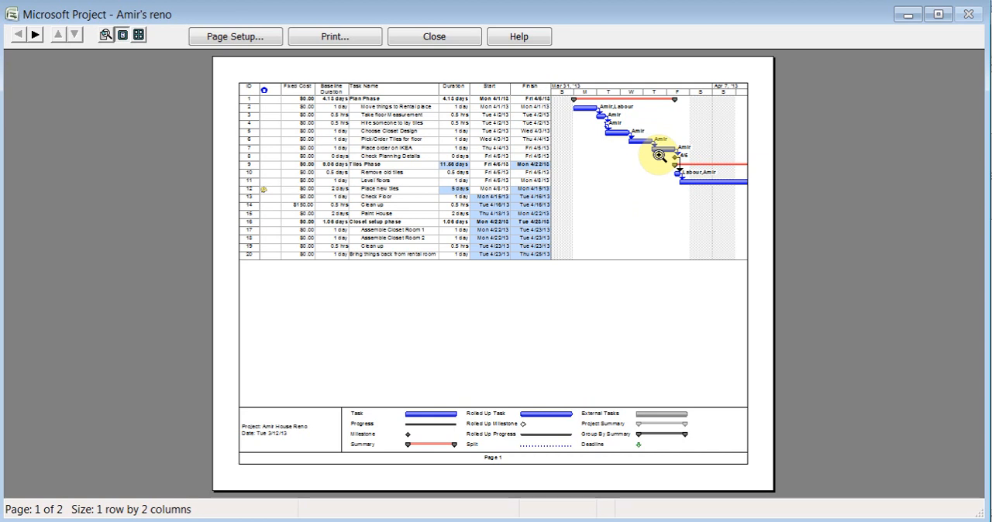
click(241, 39)
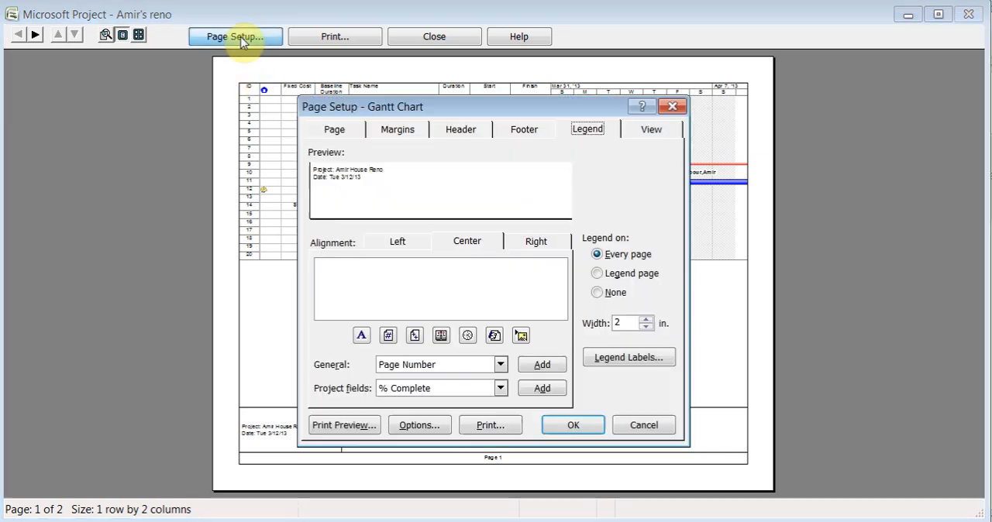
click(355, 129)
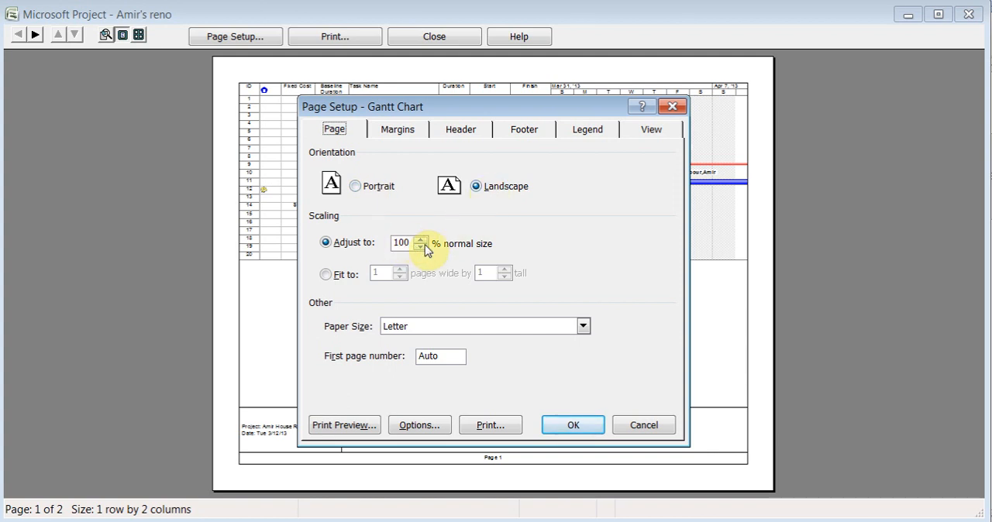
click(392, 138)
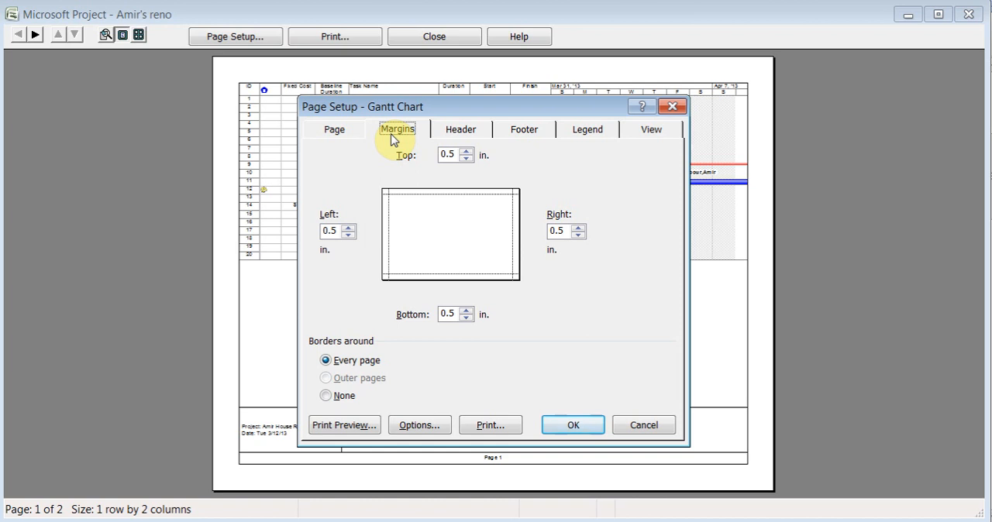
Add the Project Title to the center section of the page header
click(461, 137)
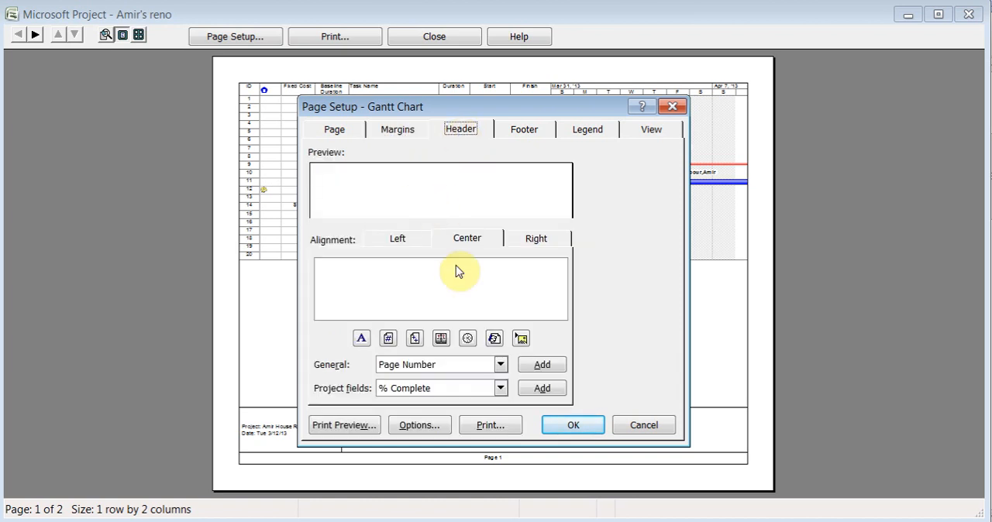
click(501, 365)
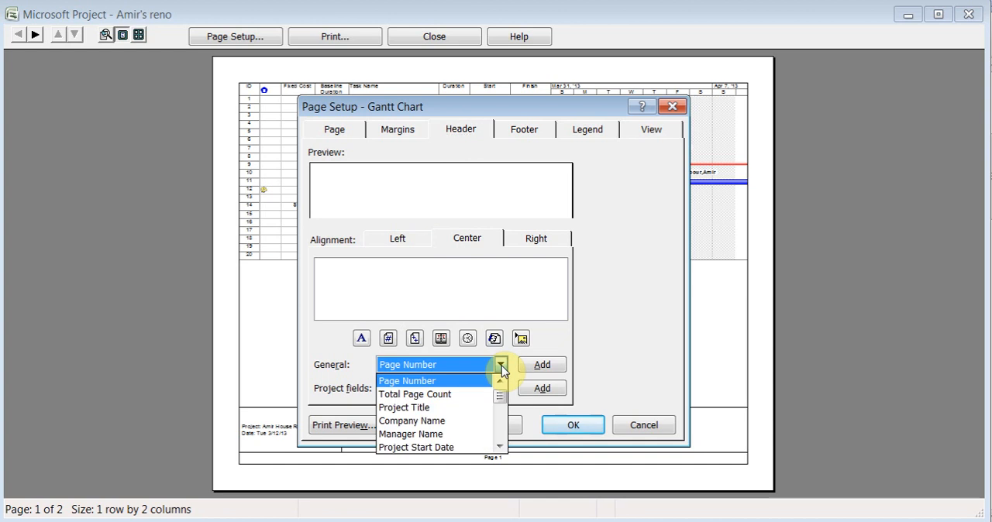
click(473, 408)
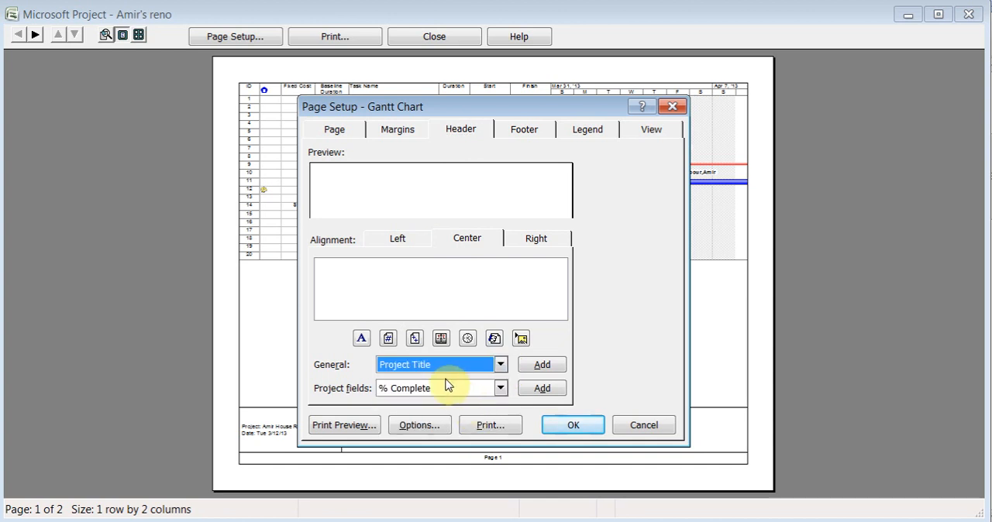
click(541, 367)
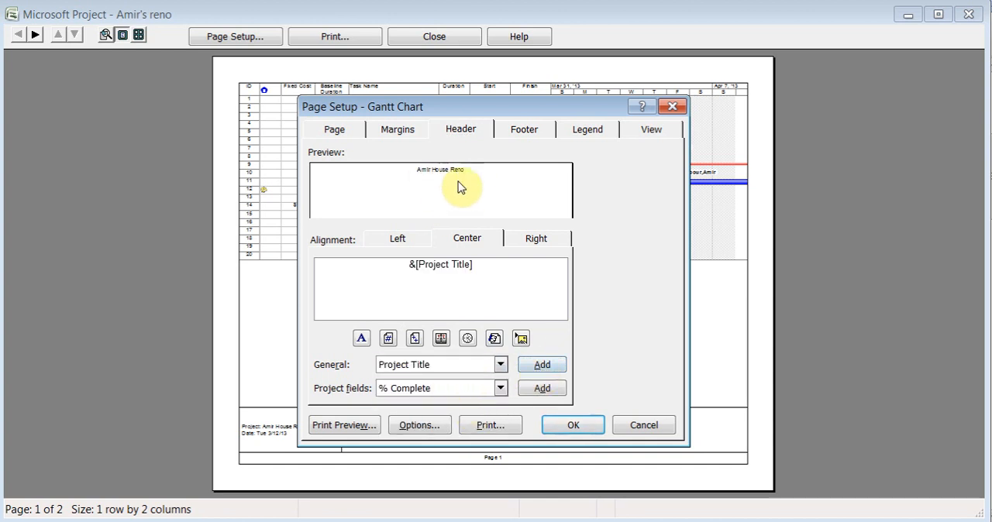
Add the Actual Cost project field after the project title in the centered header
click(501, 388)
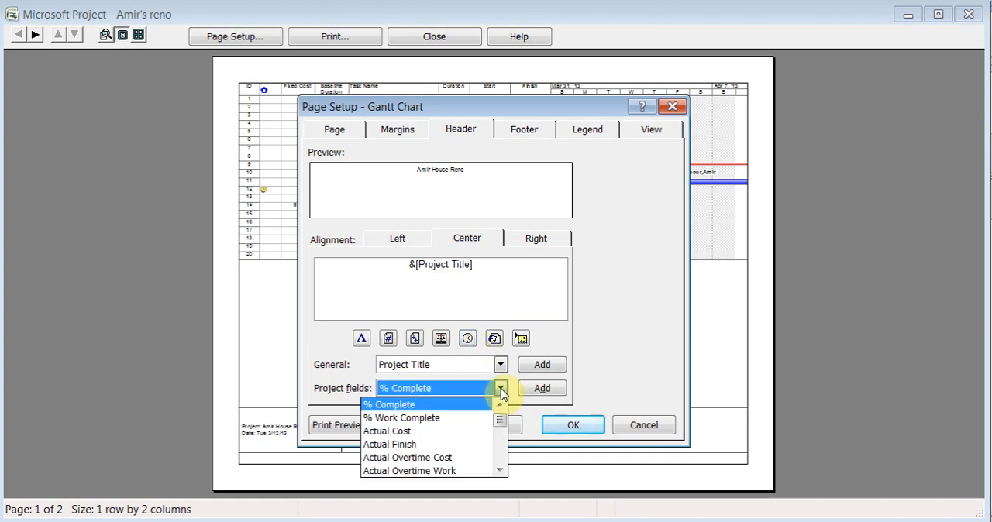
click(478, 431)
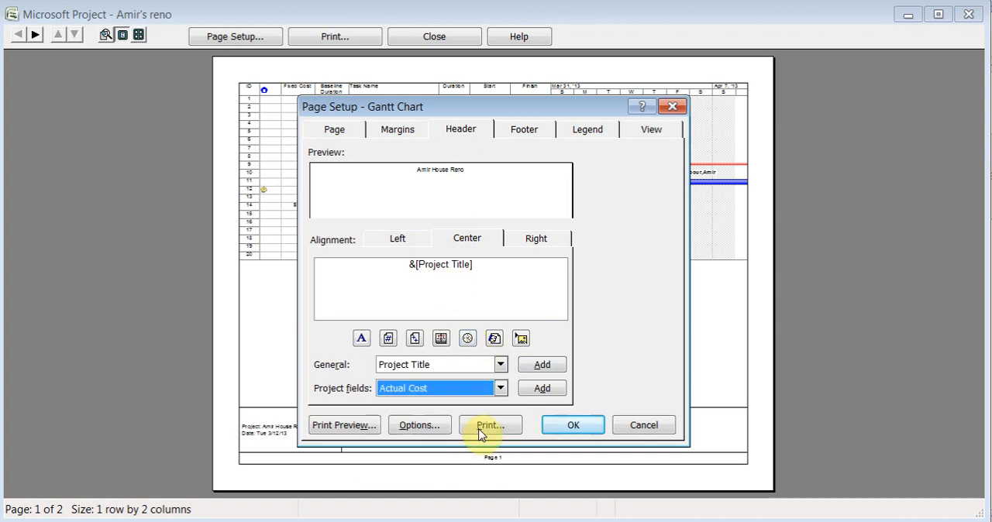
click(541, 389)
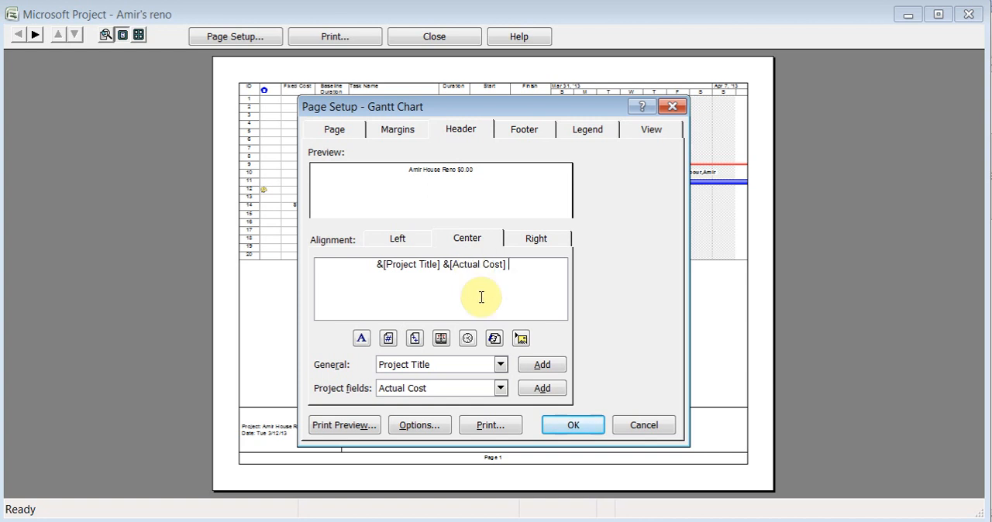
Select Baseline Cost as the project field and delete the Actual Cost field from the centered header
click(500, 389)
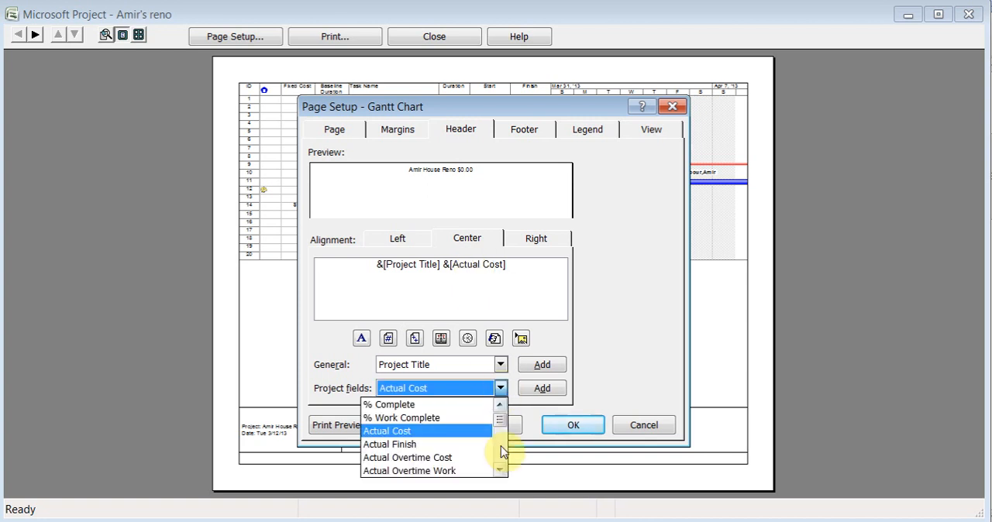
click(500, 471)
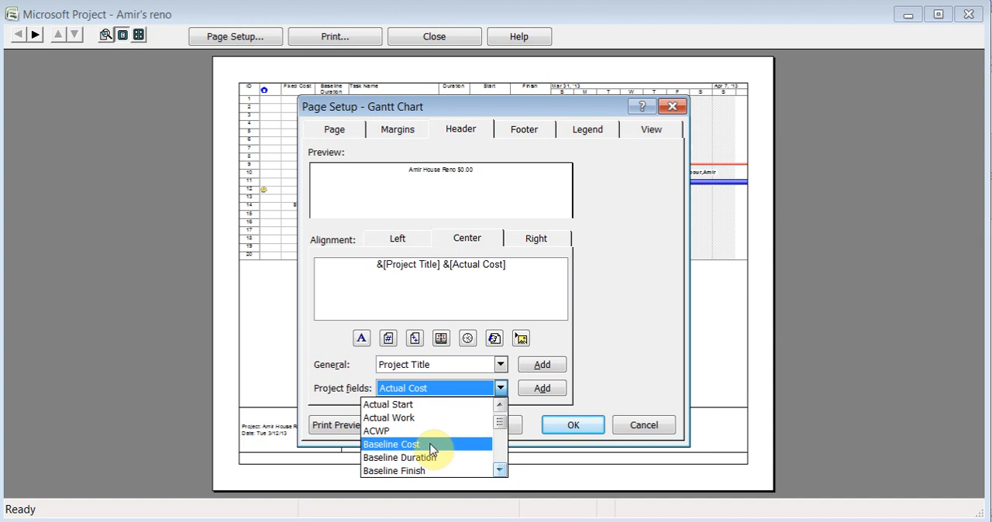
click(384, 445)
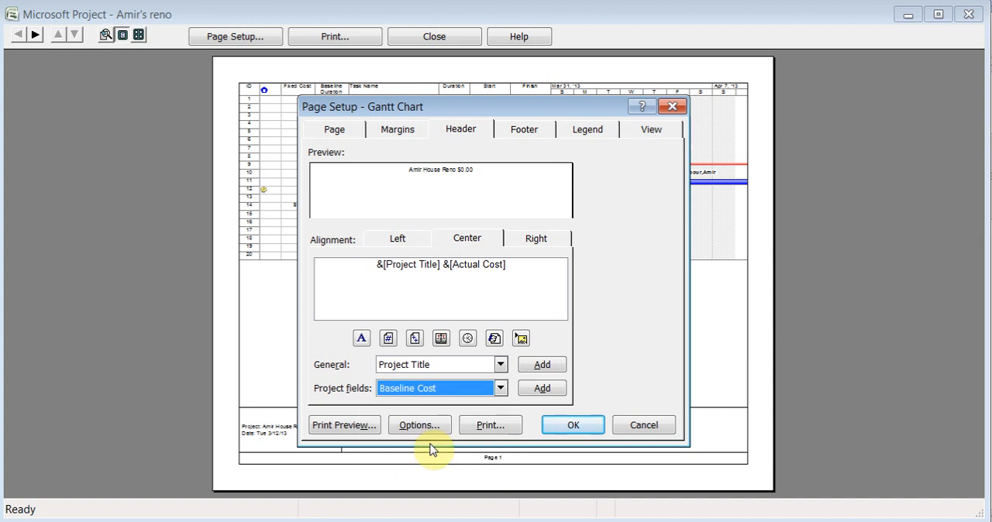
click(525, 269)
key(BackSpace)
key(BackSpace)
key(BackSpace)
key(BackSpace)
key(BackSpace)
key(BackSpace)
key(BackSpace)
key(BackSpace)
key(BackSpace)
key(BackSpace)
key(BackSpace)
key(BackSpace)
key(BackSpace)
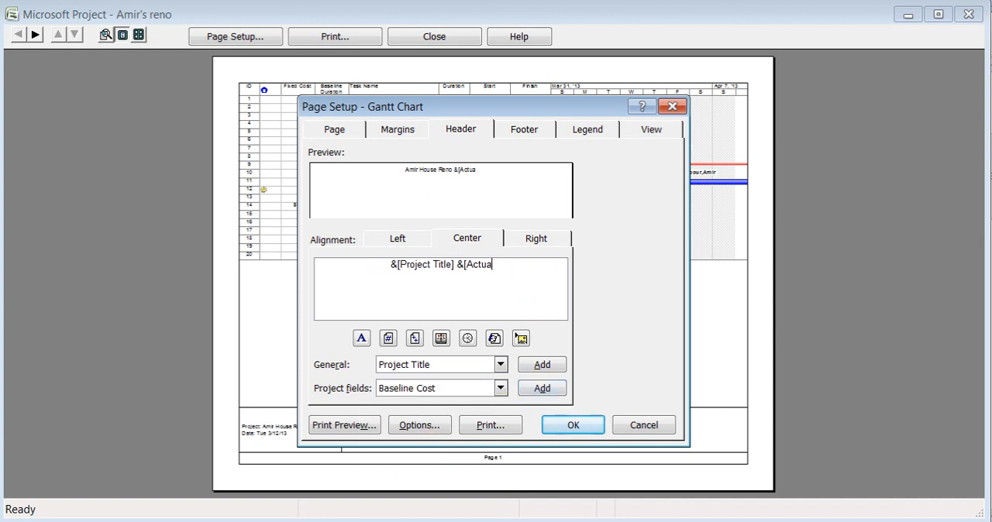
Add the Cost project field after the project title in the centered header, deleting the extra ampersand before it
click(501, 388)
key(c)
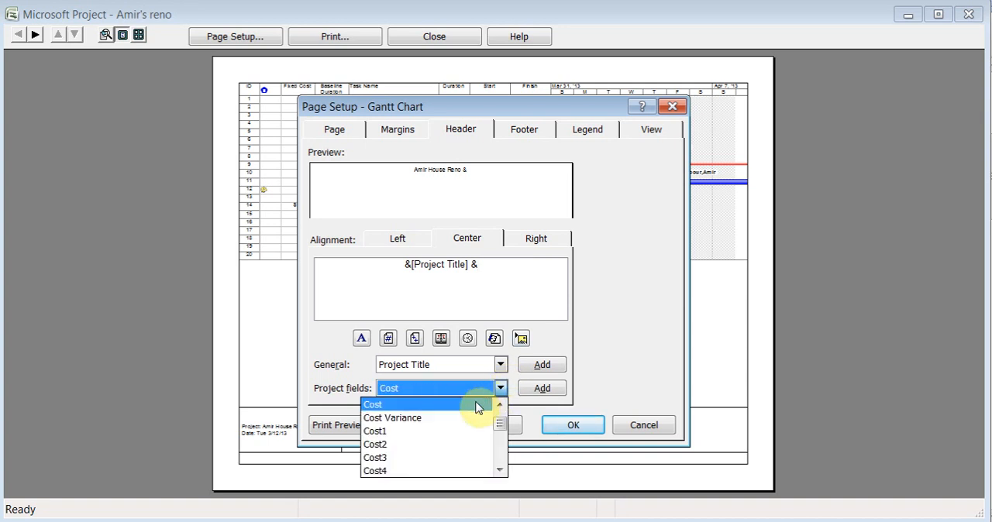
click(476, 405)
click(544, 392)
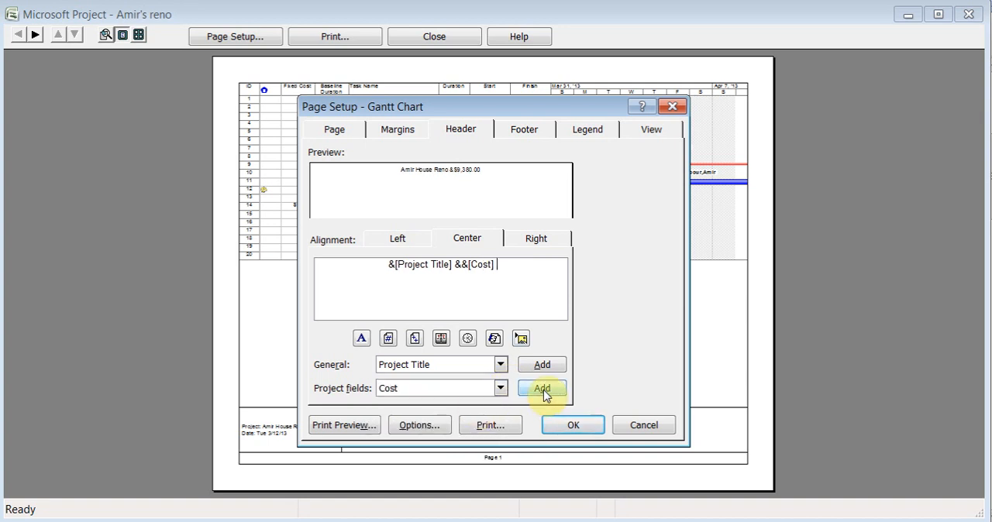
click(468, 265)
key(BackSpace)
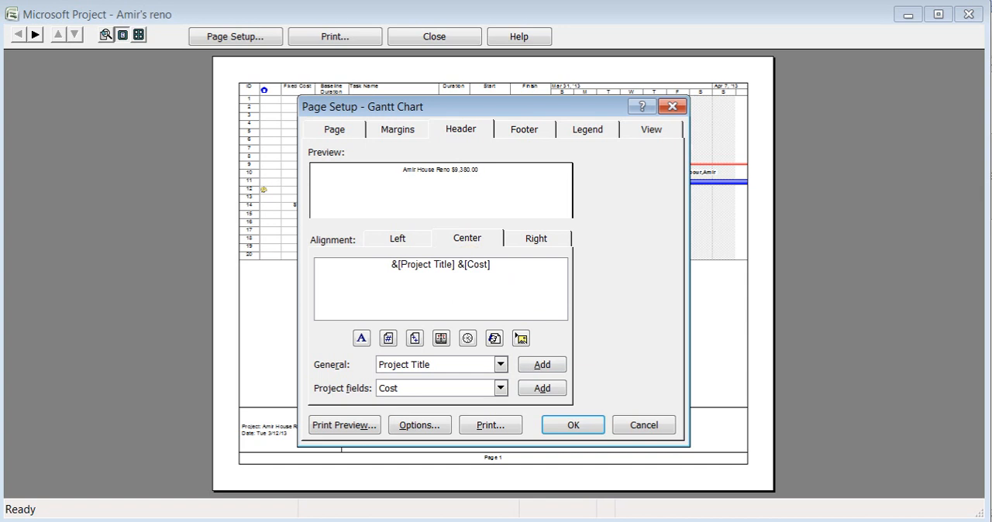
Apply the page setup after reviewing its footer and legend settings, and inspect the page header in the print preview
click(520, 138)
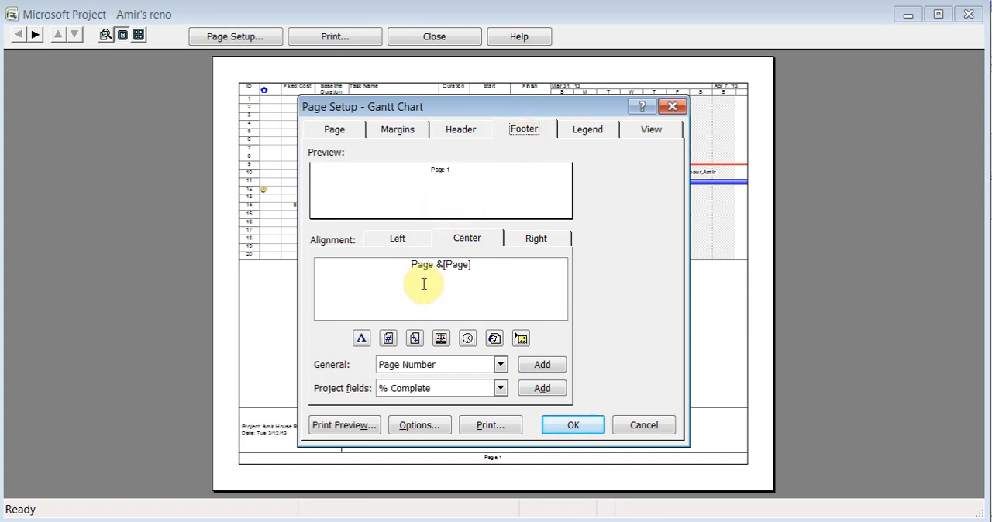
click(594, 138)
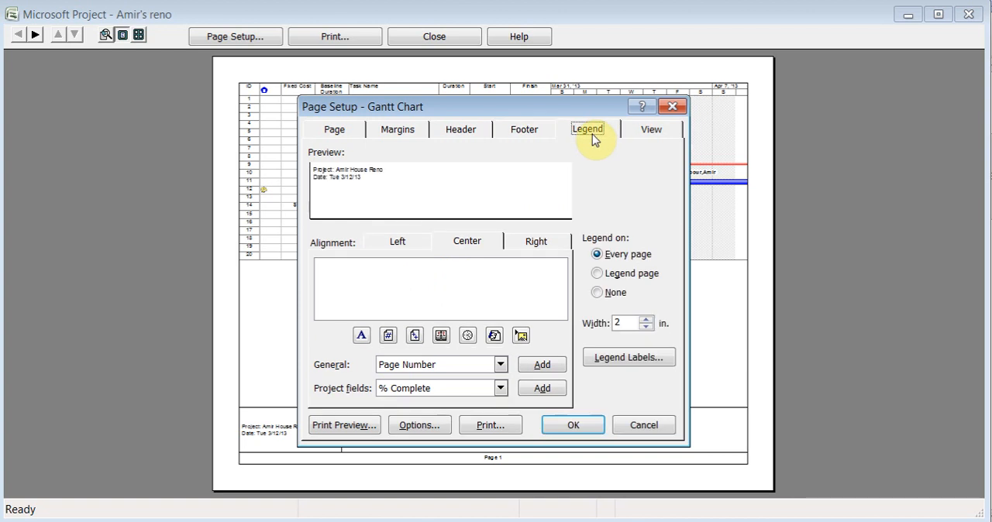
drag(565, 106, 555, 69)
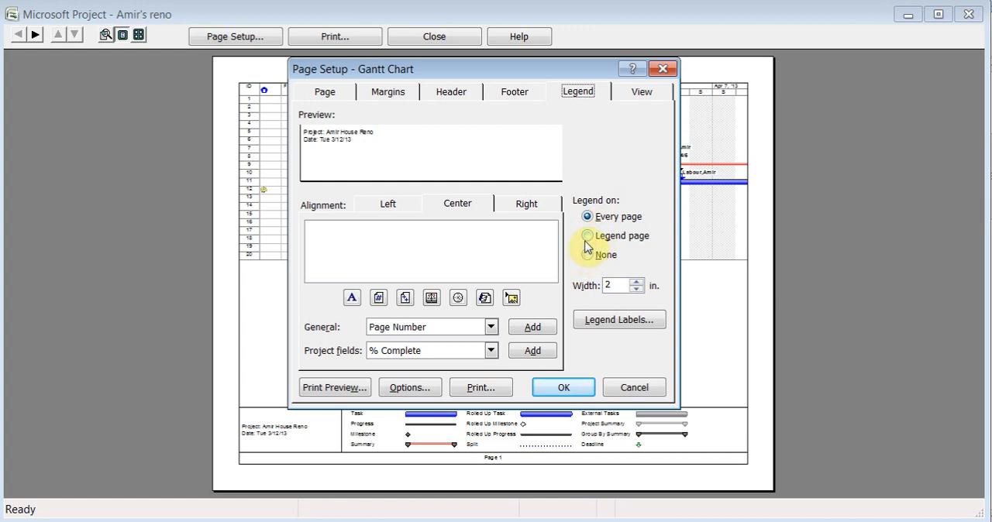
click(562, 389)
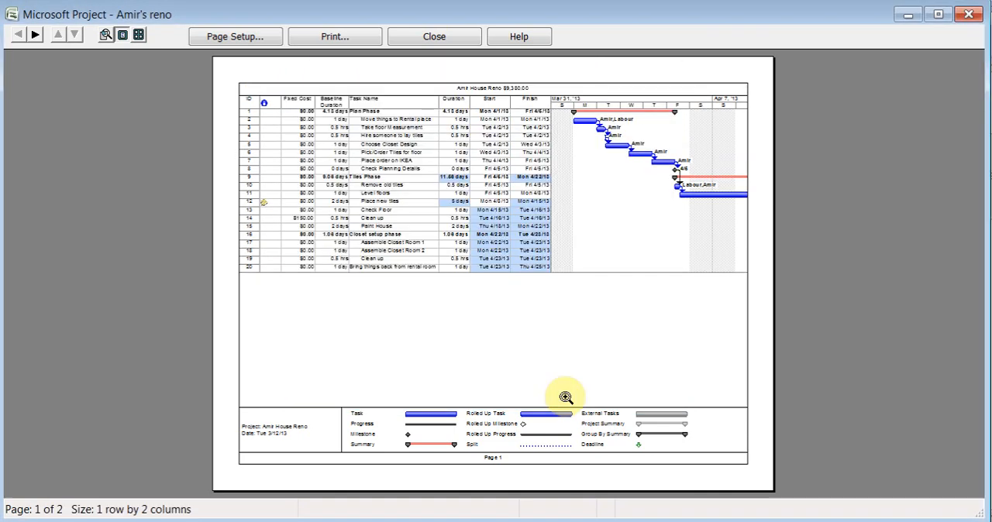
click(496, 86)
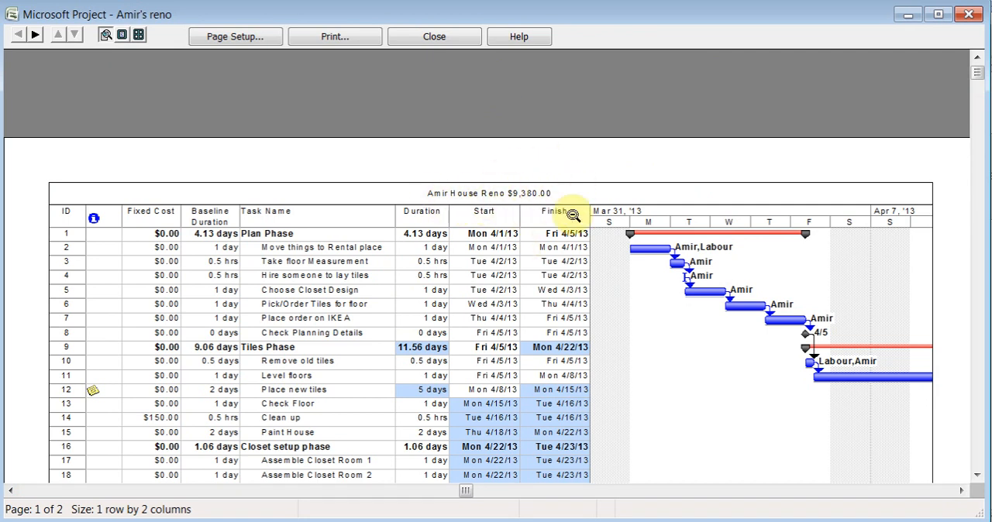
click(436, 38)
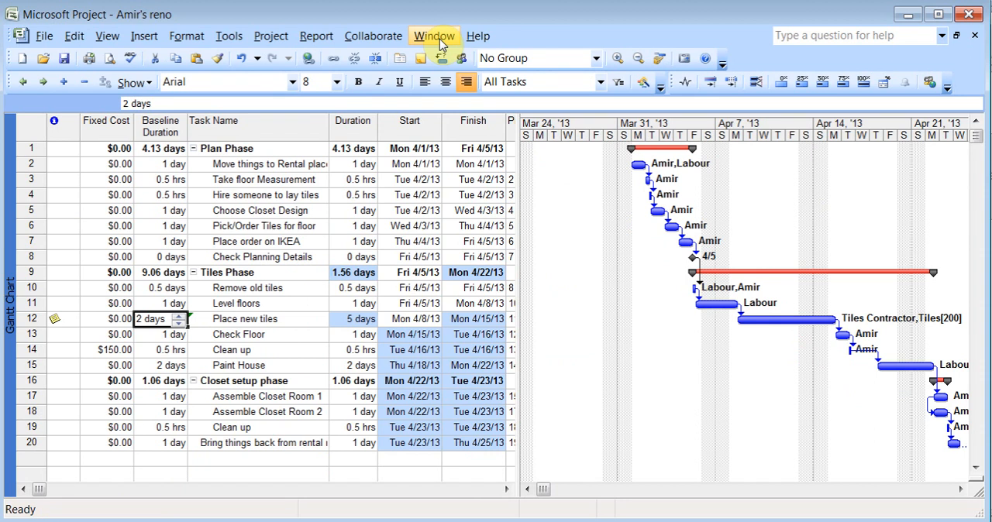
Generate the Project Summary overview report, examine its dates, duration and work figures, and close the preview
click(317, 34)
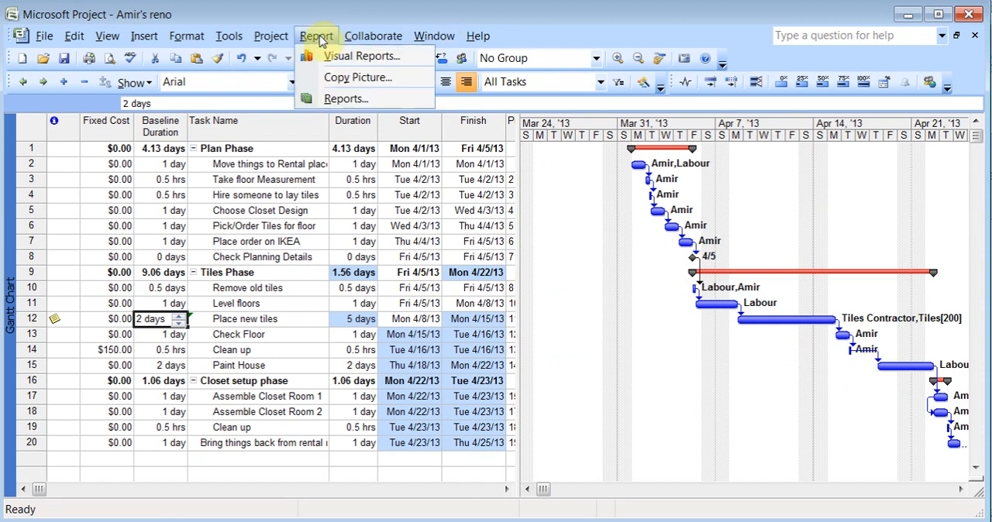
click(363, 102)
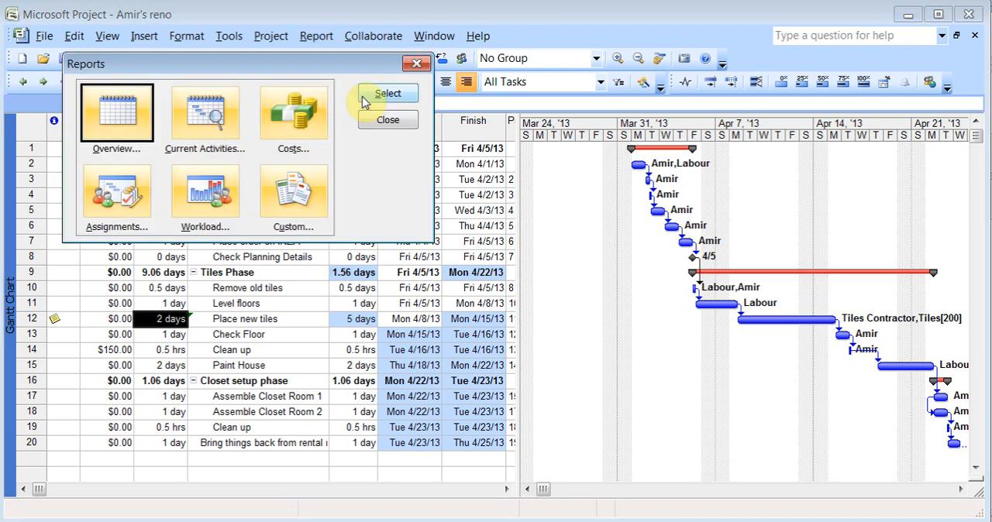
double_click(112, 128)
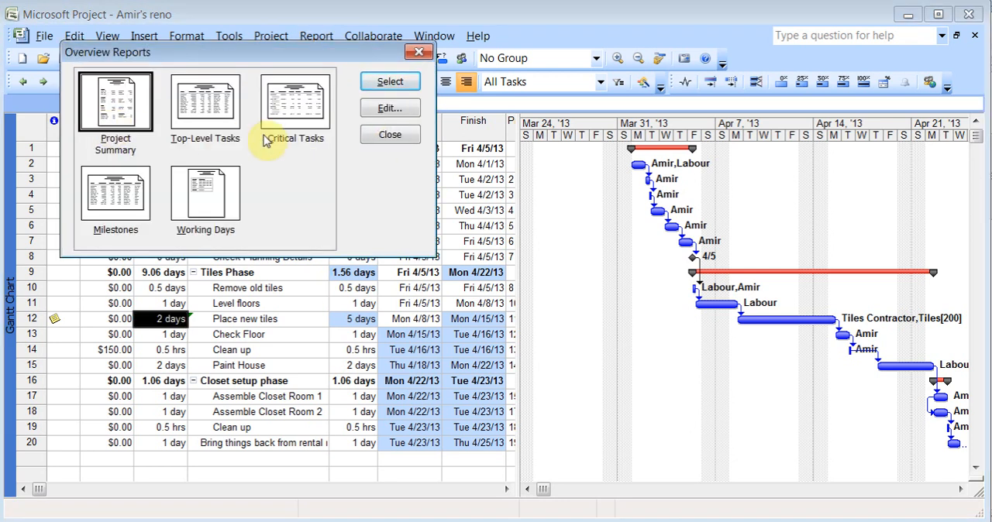
click(391, 82)
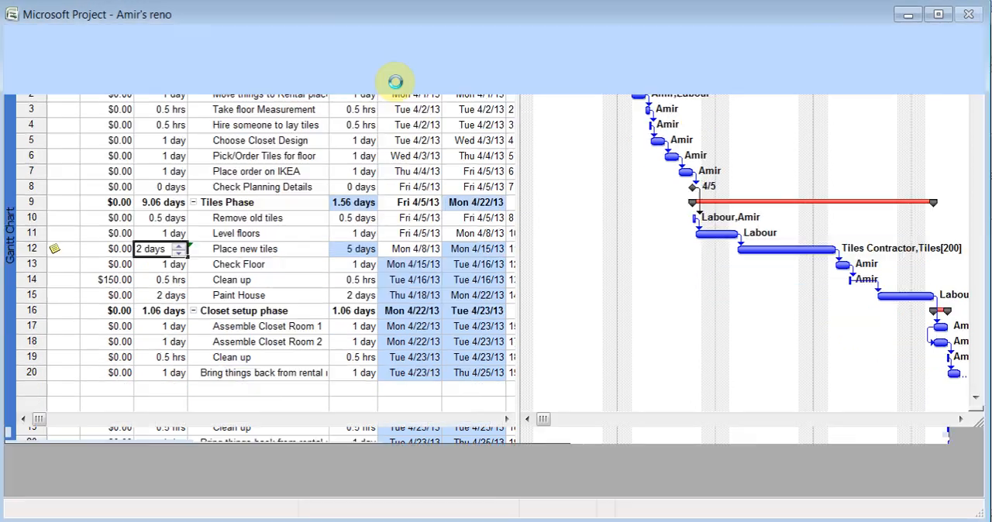
click(416, 149)
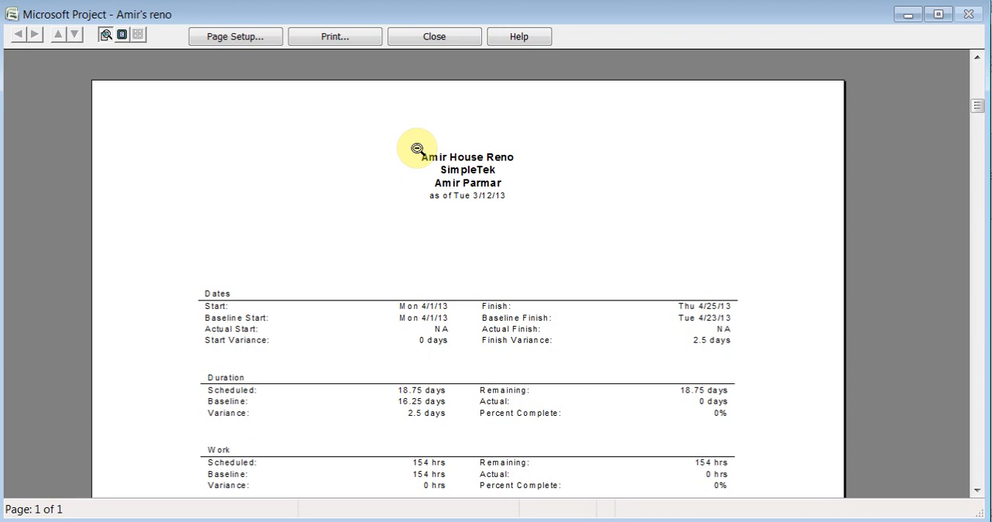
click(435, 38)
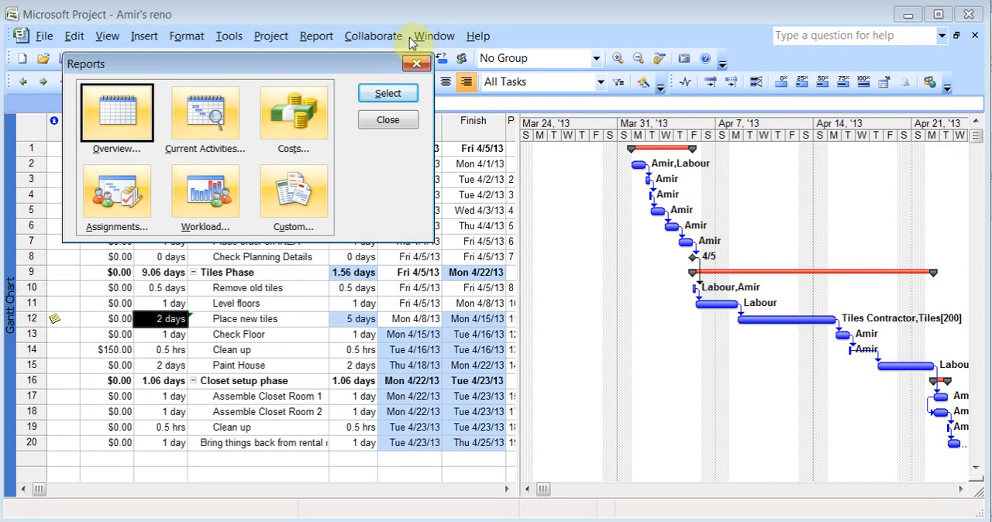
Review the definition of the Cash Flow cost report and leave it without making changes
click(268, 116)
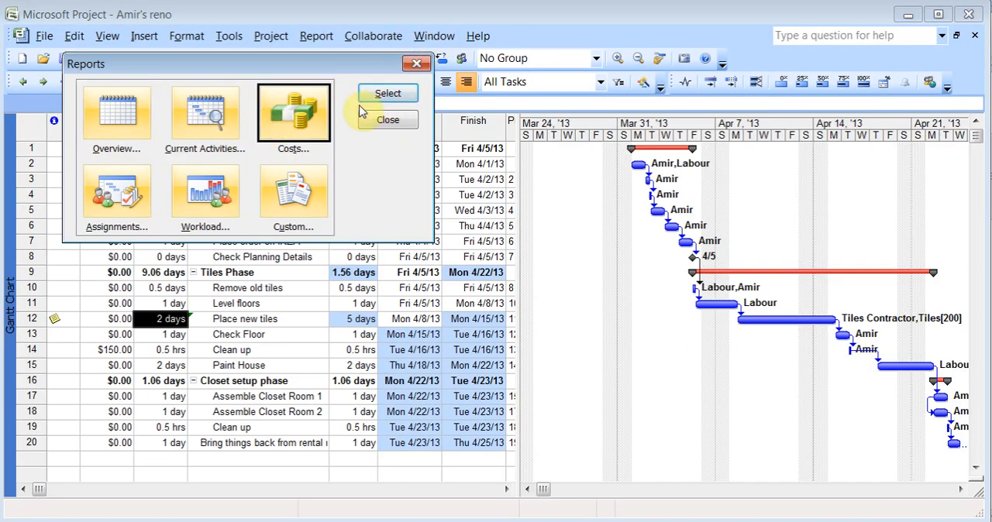
click(383, 95)
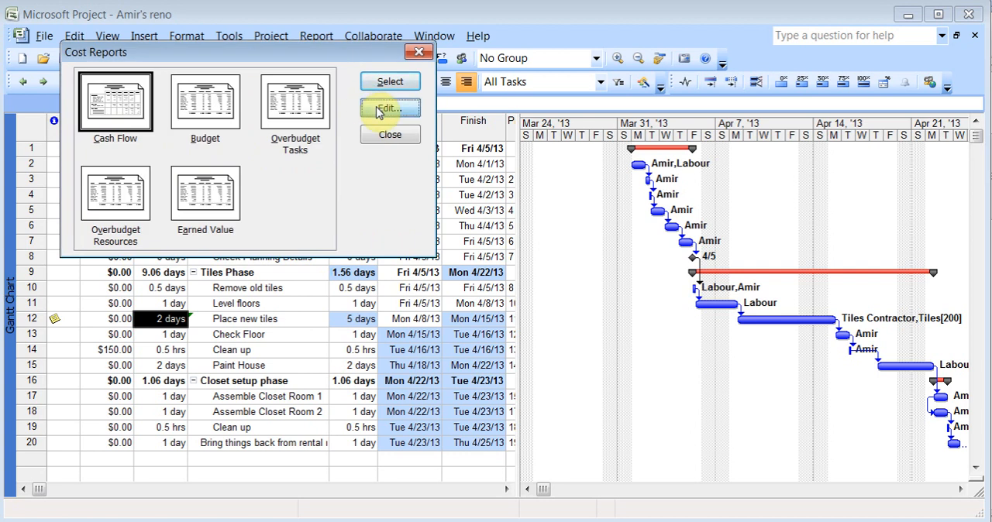
click(377, 111)
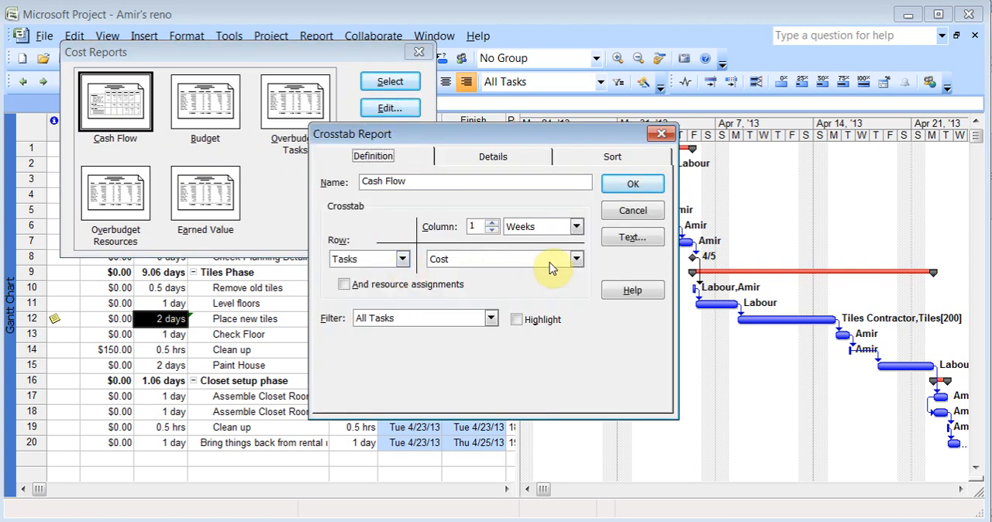
click(634, 212)
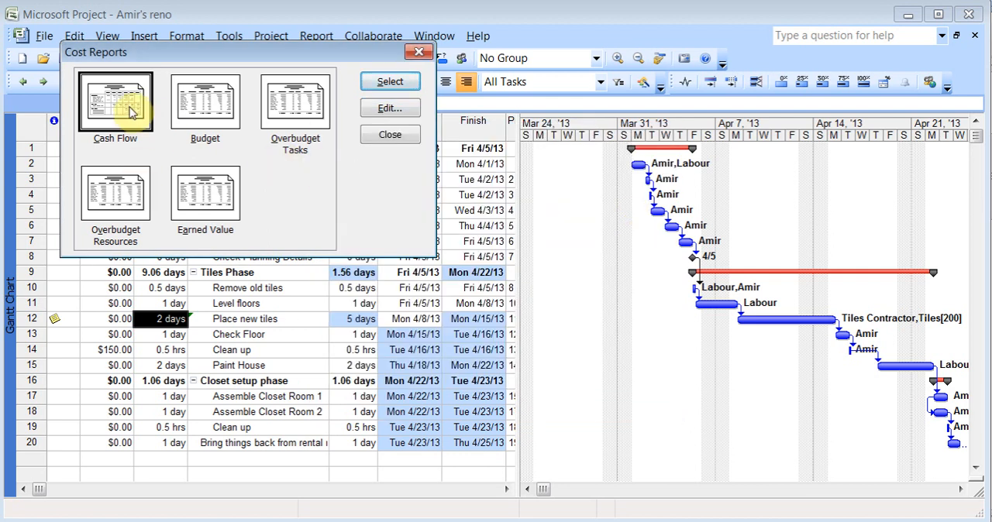
Preview the Cash Flow report, examine the weekly costs per task up close, and leave the reports
click(379, 92)
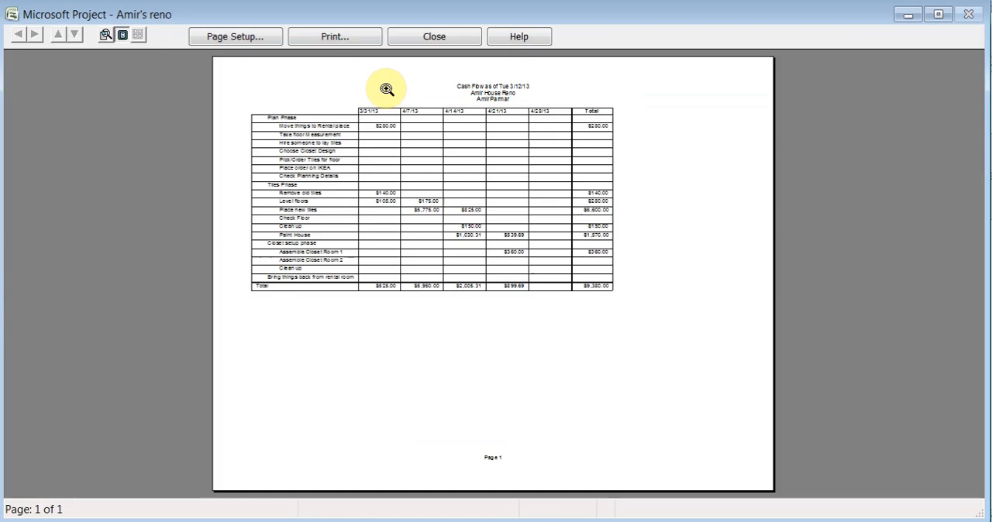
click(407, 212)
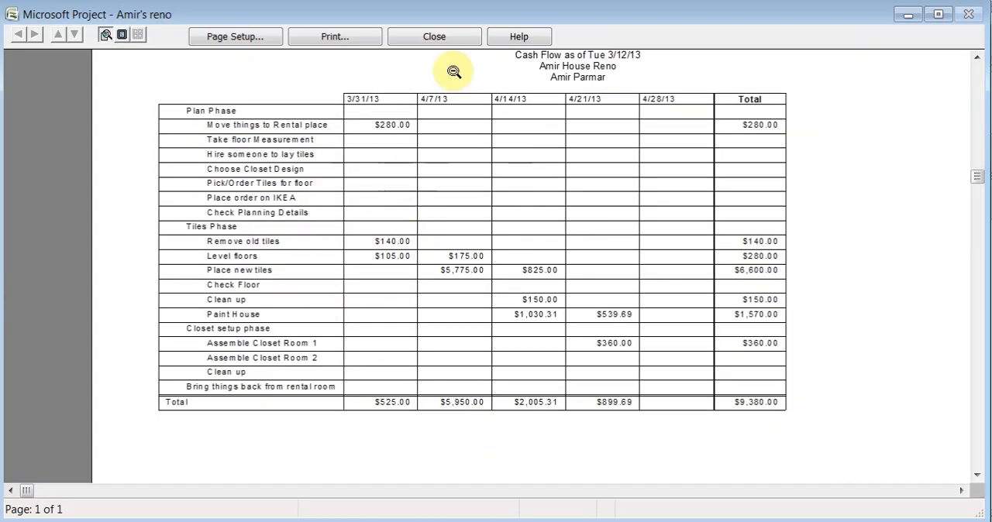
click(440, 36)
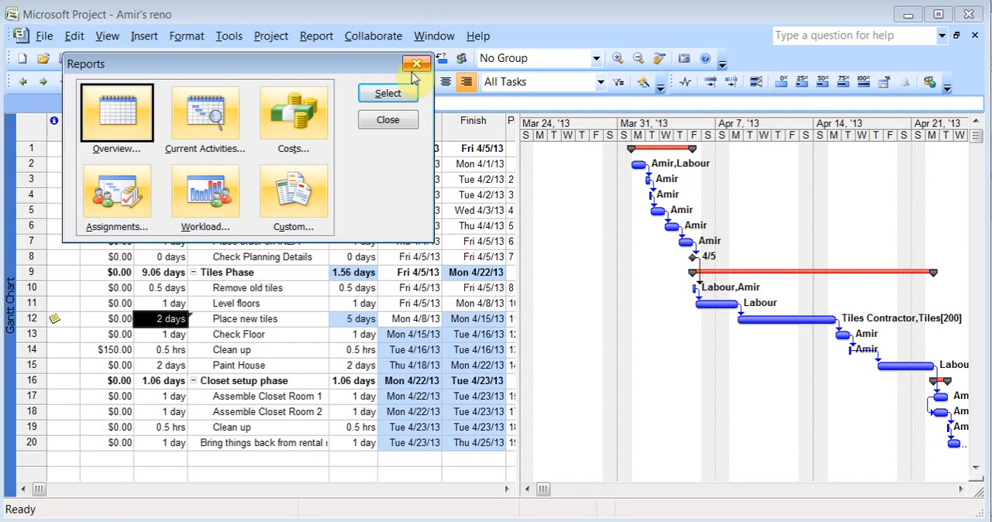
click(388, 119)
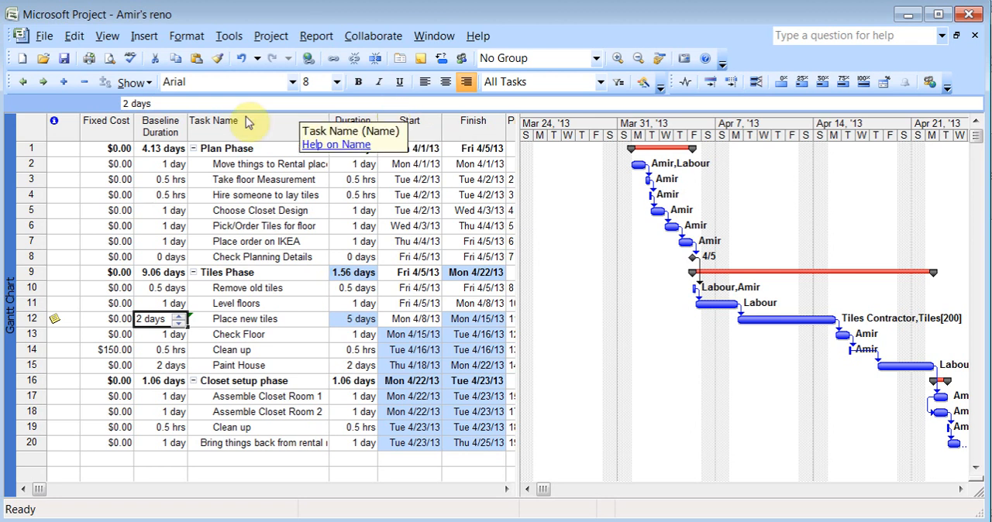
Look over the options for sending the project to mail recipients or an Exchange folder, without sending it
click(54, 41)
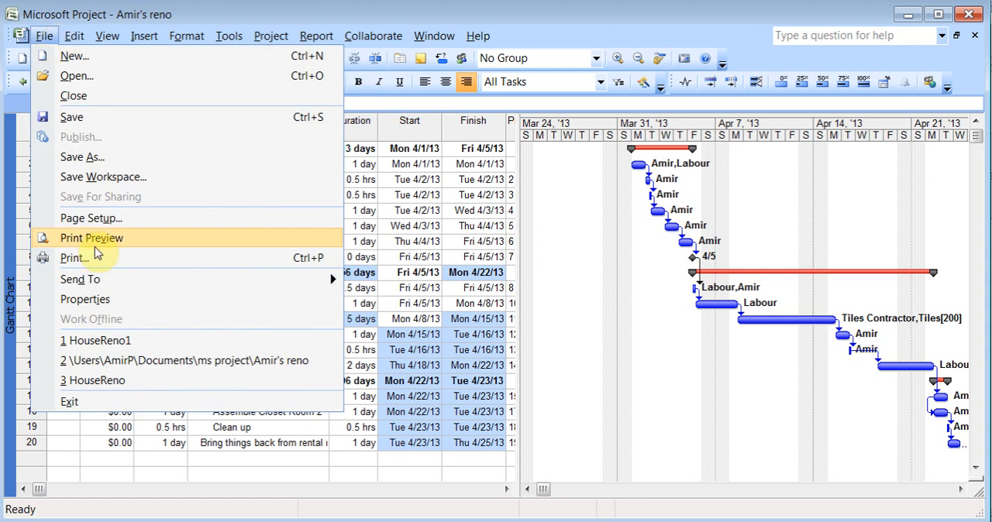
mouse_move(95, 279)
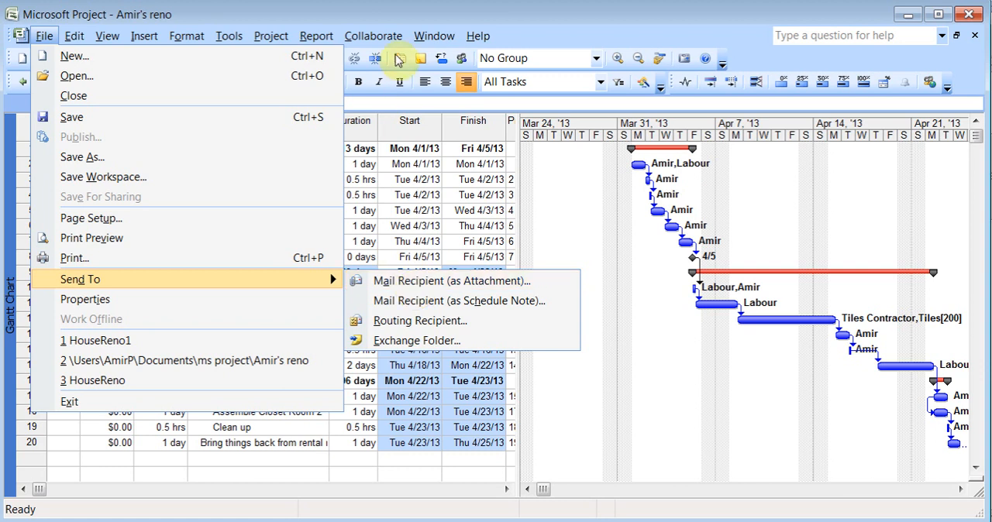
click(387, 20)
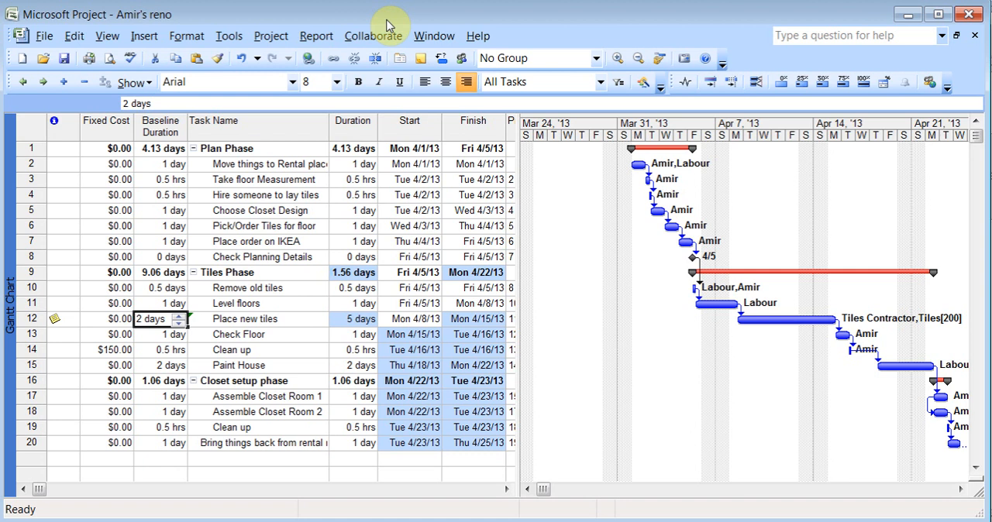
Insert a Cost column before the Task Name column in the Gantt Chart table
click(251, 131)
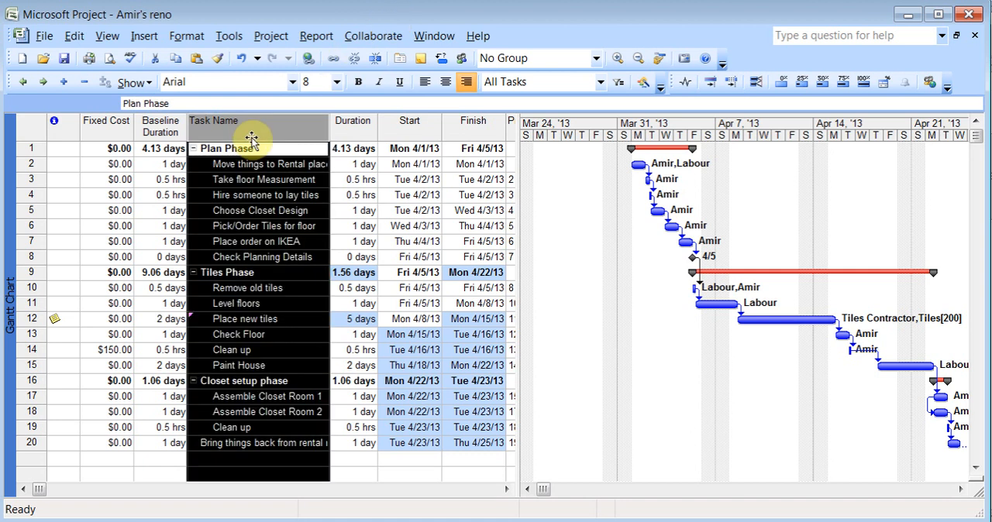
right_click(251, 140)
click(308, 228)
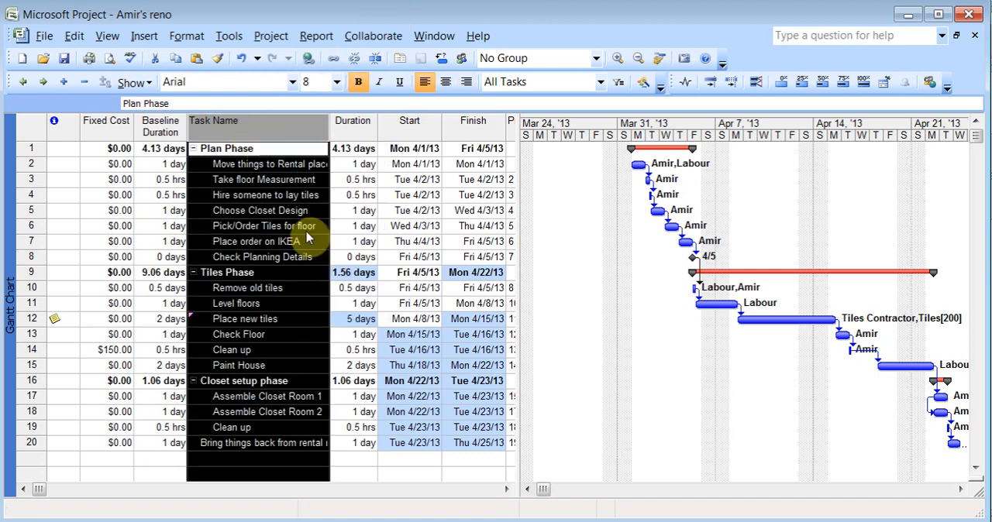
key(c)
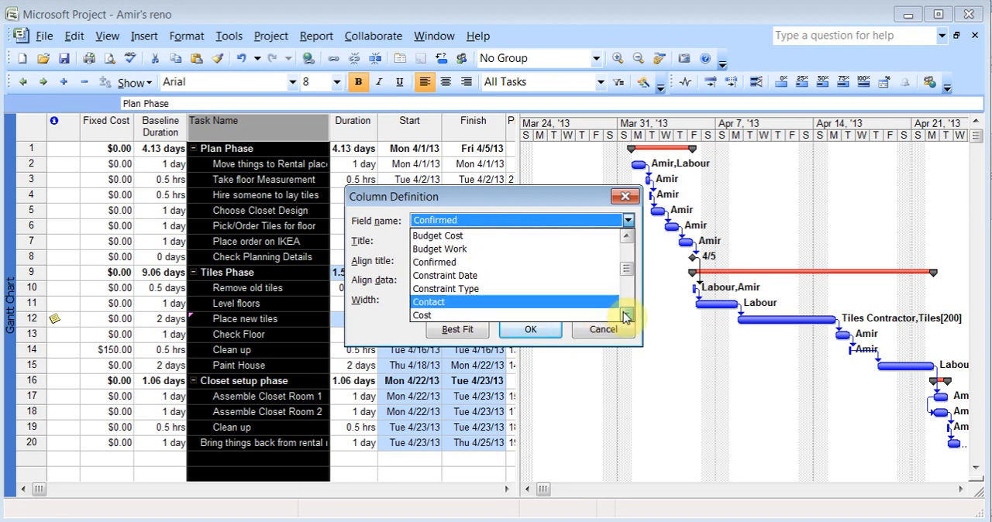
click(481, 302)
click(530, 329)
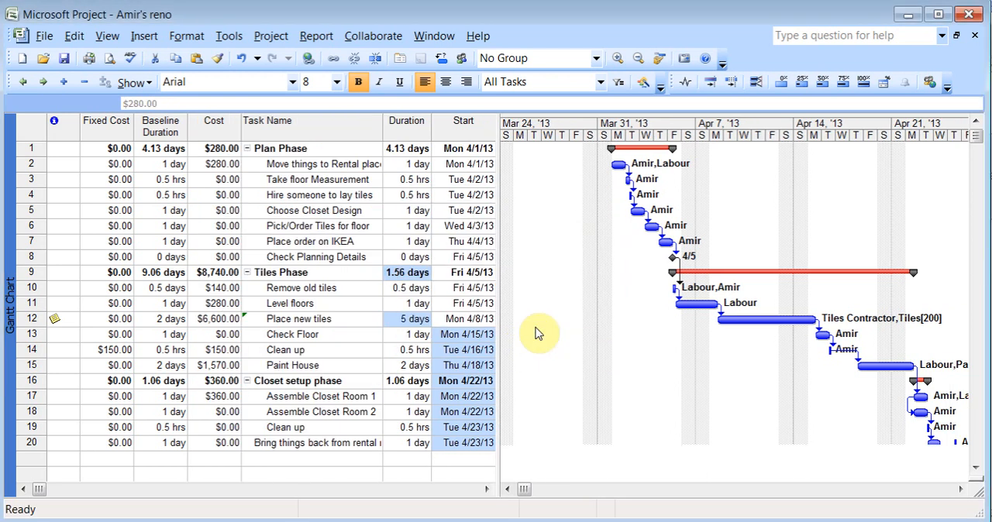